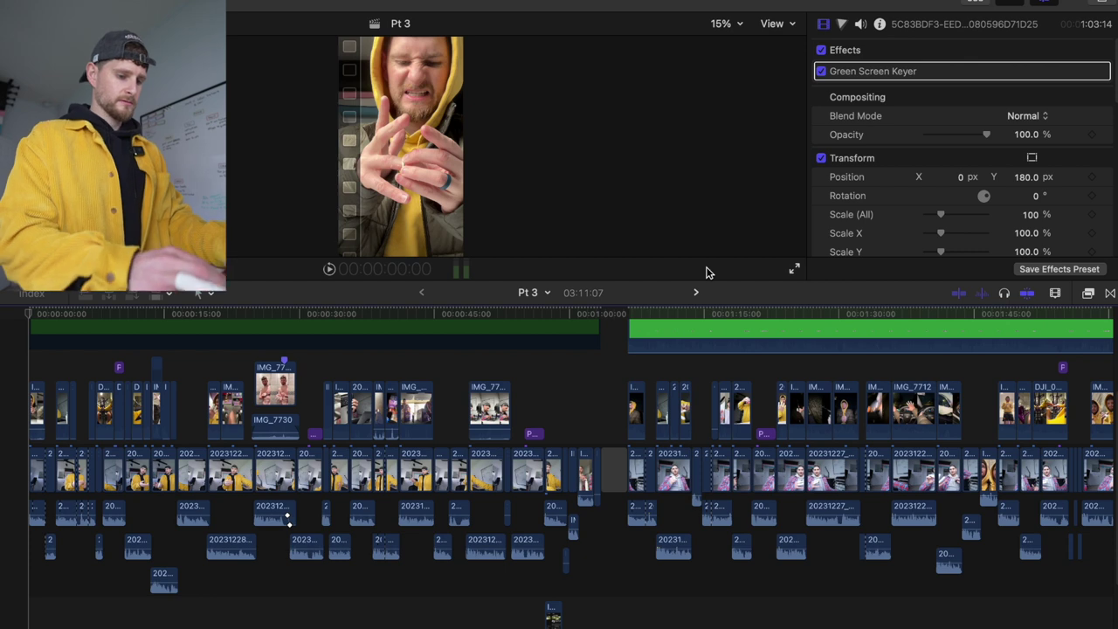
Look through the whole Pt 3 timeline from the iMovie clip to the C3451 clip and return to its start.
{"action": "key", "text": "XF86AudioMute"}
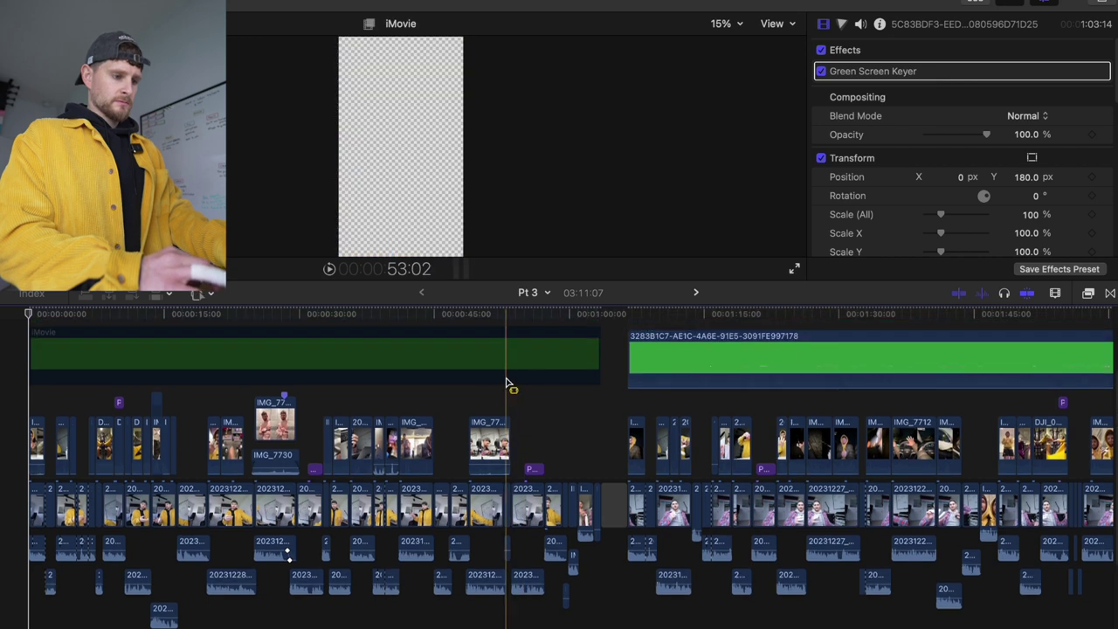
{"action": "left_click", "coordinate": [515, 371]}
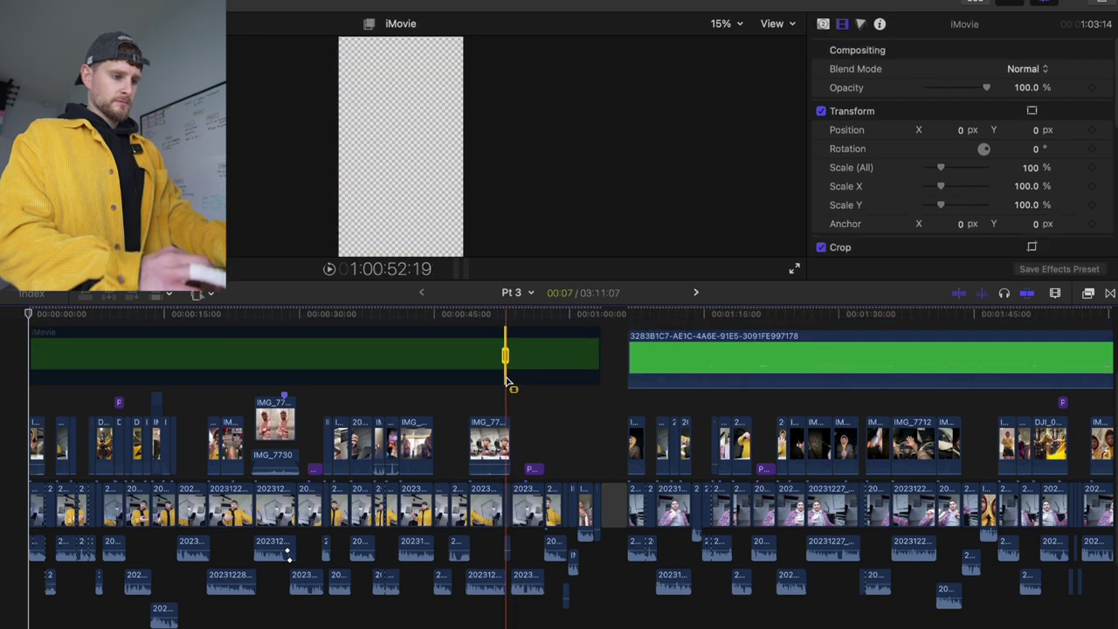
{"action": "left_click", "coordinate": [536, 368]}
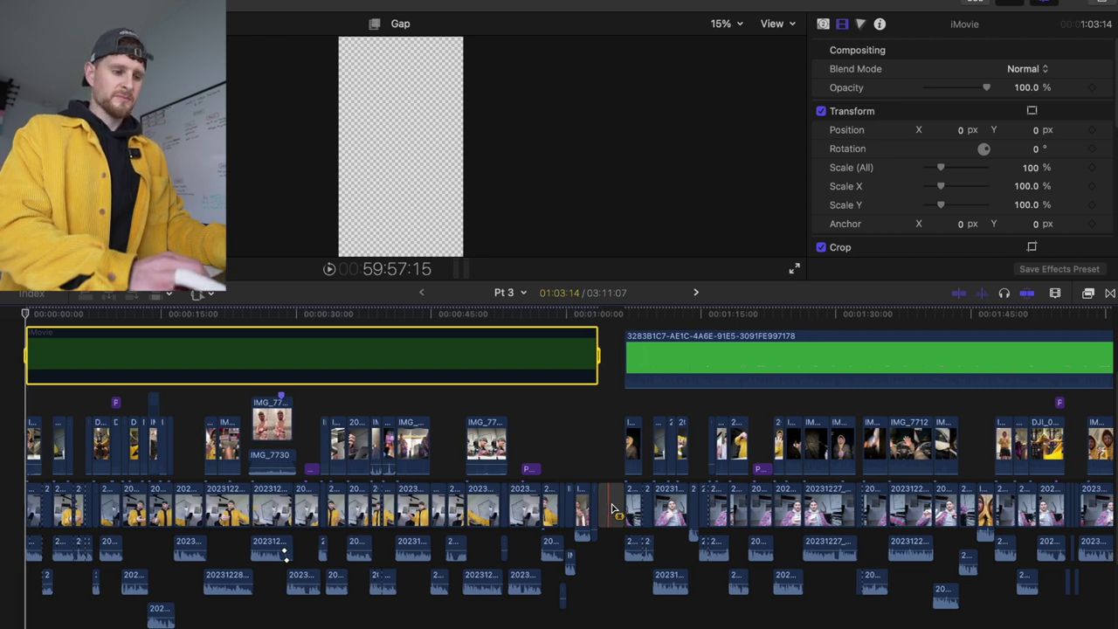
{"action": "scroll", "coordinate": [611, 508], "scroll_direction": "right", "scroll_amount": 3}
{"action": "scroll", "coordinate": [611, 508], "scroll_direction": "right", "scroll_amount": 10}
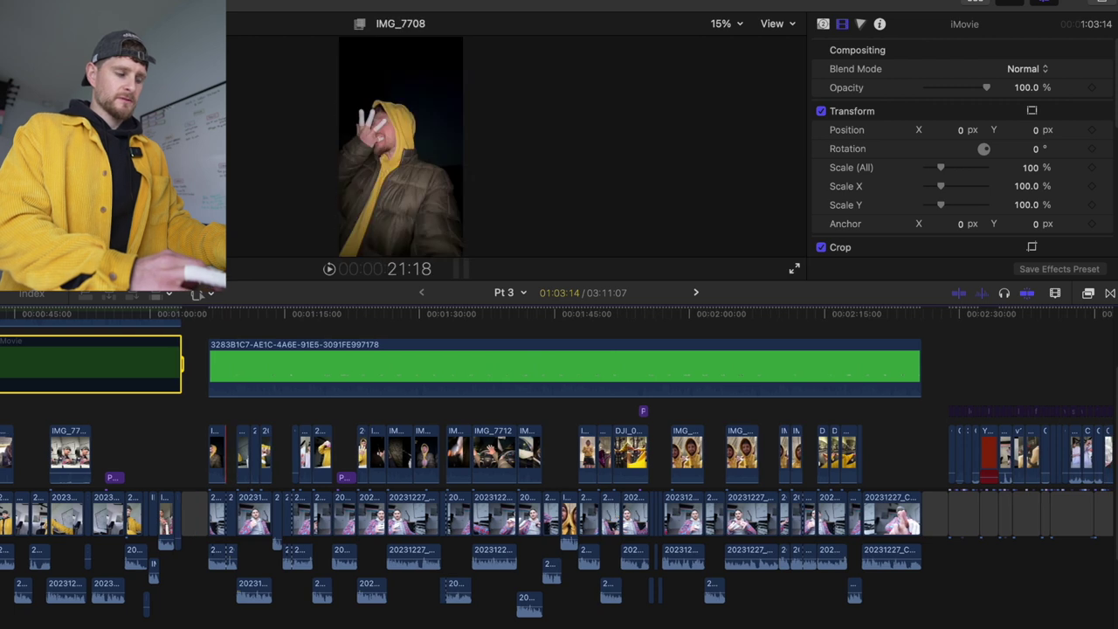
{"action": "scroll", "coordinate": [224, 471], "scroll_direction": "right", "scroll_amount": 5}
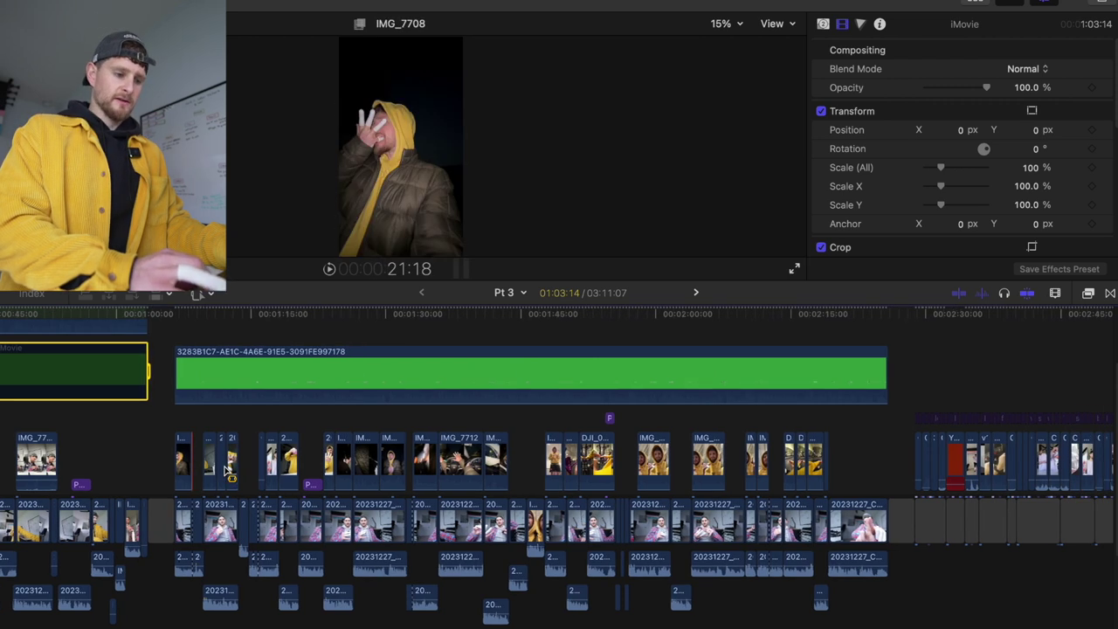
{"action": "scroll", "coordinate": [928, 494], "scroll_direction": "left", "scroll_amount": 15}
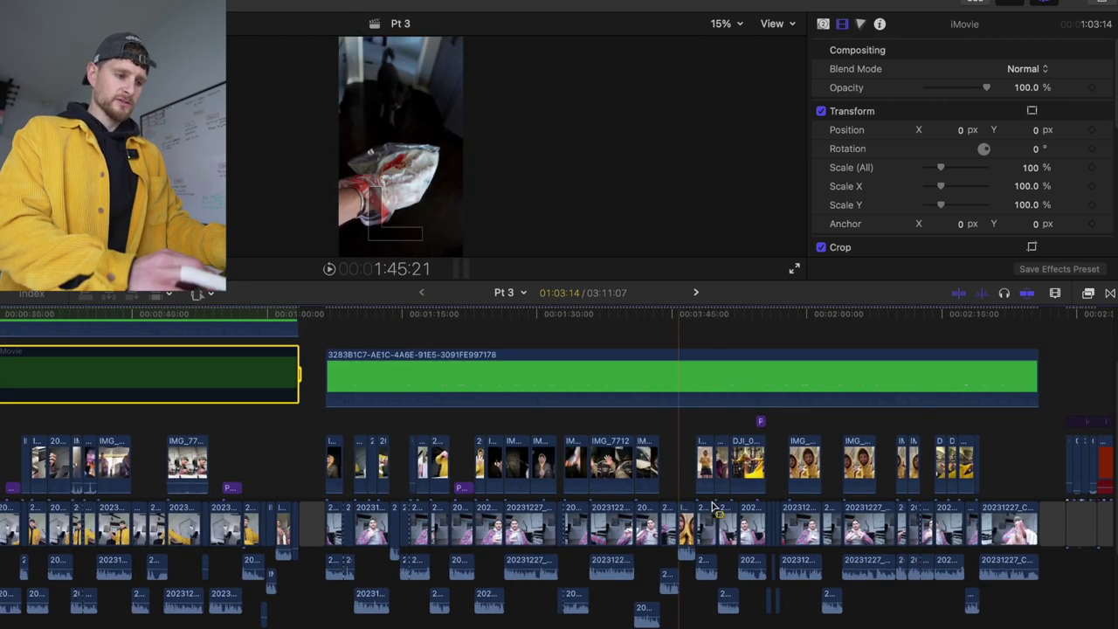
{"action": "scroll", "coordinate": [331, 489], "scroll_direction": "right", "scroll_amount": 1}
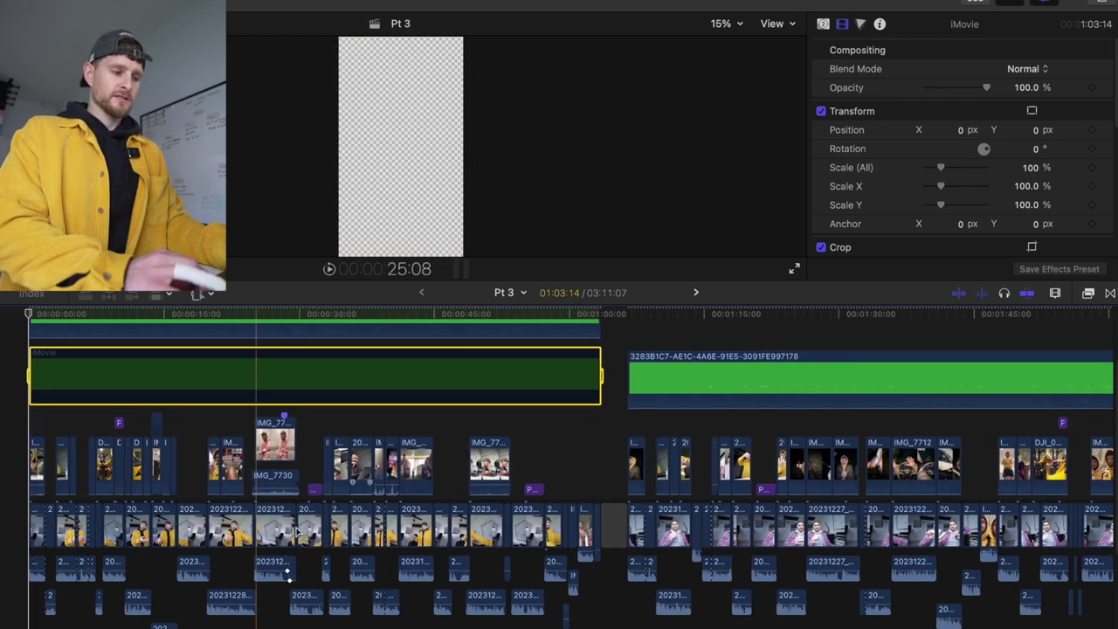
{"action": "scroll", "coordinate": [324, 486], "scroll_direction": "right", "scroll_amount": 8}
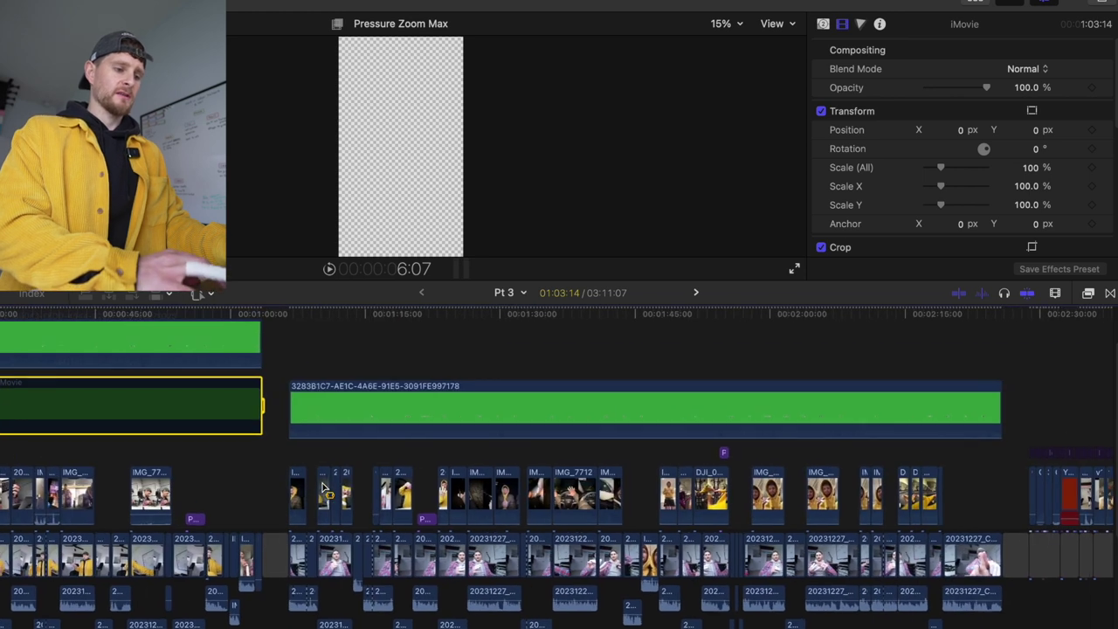
{"action": "scroll", "coordinate": [647, 484], "scroll_direction": "right", "scroll_amount": 7}
{"action": "scroll", "coordinate": [648, 485], "scroll_direction": "right", "scroll_amount": 4}
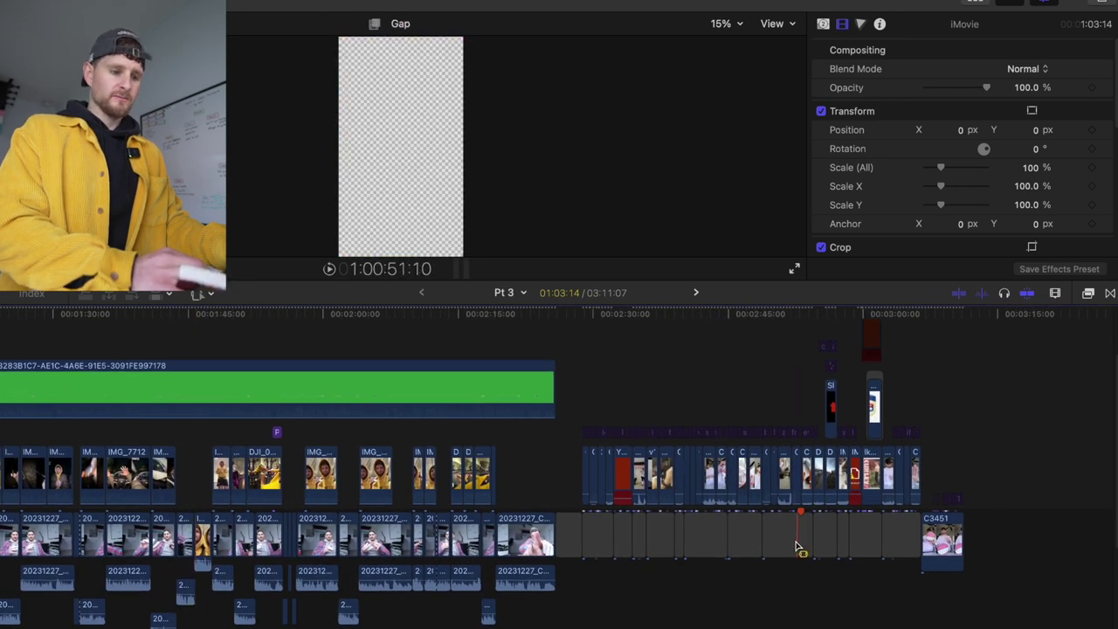
{"action": "scroll", "coordinate": [797, 547], "scroll_direction": "down", "scroll_amount": 5}
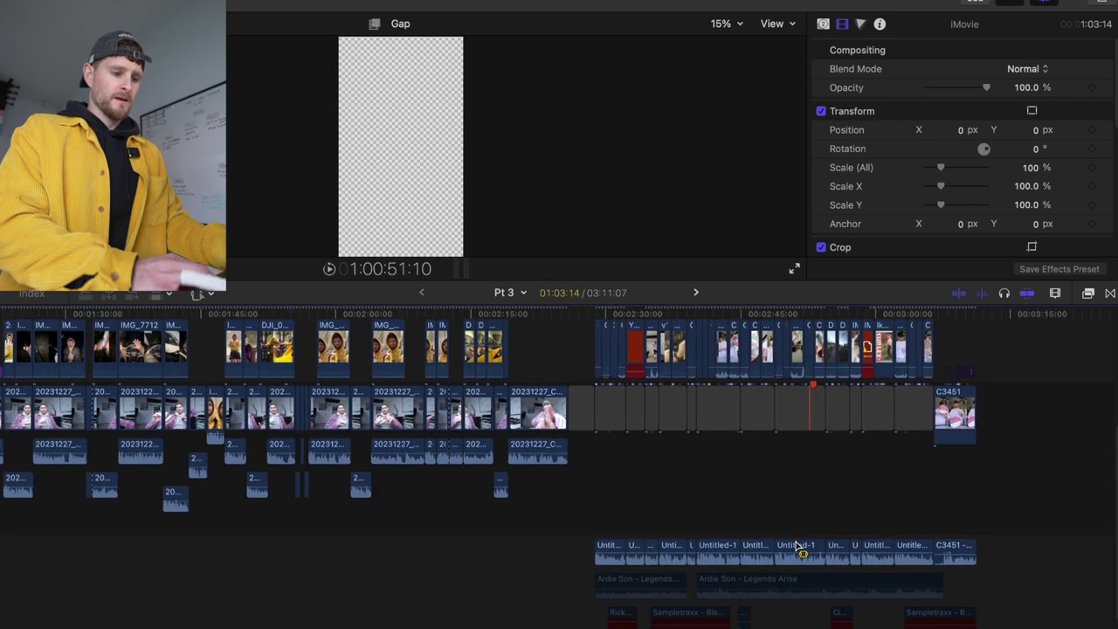
{"action": "key", "text": "Home"}
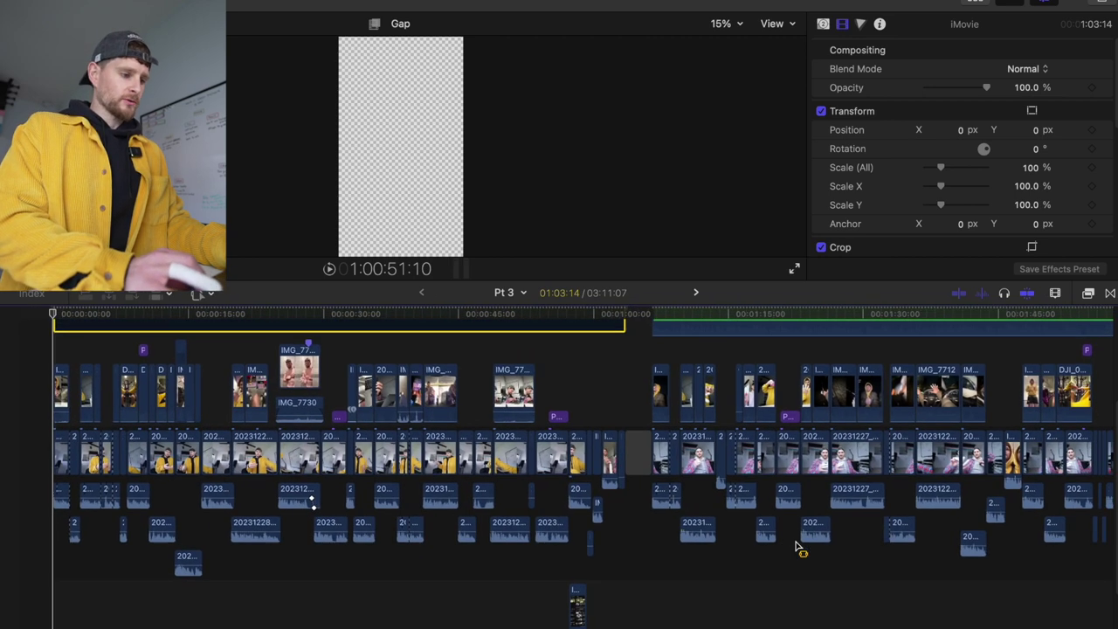
{"action": "key", "text": "super+4"}
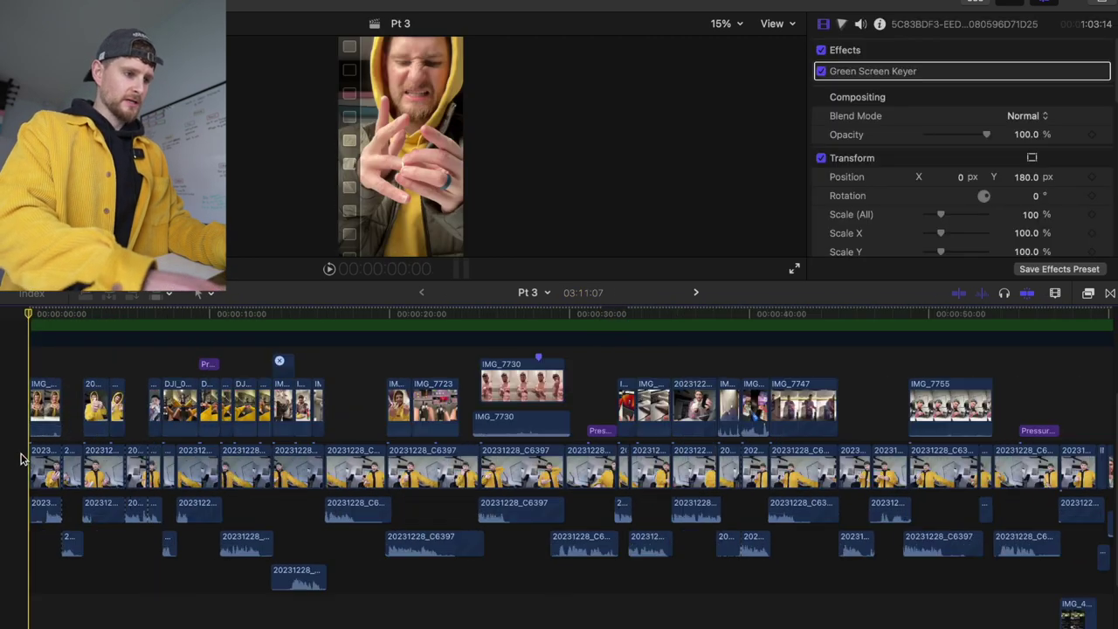
Toggle the iMovie clip and the keyed green-screen clip above it off and on, leaving only the keyed clip enabled.
{"action": "key", "text": "super+equal"}
{"action": "key", "text": "super+equal"}
{"action": "left_click", "coordinate": [212, 439]}
{"action": "left_click", "coordinate": [181, 385]}
{"action": "key", "text": "v"}
{"action": "left_click", "coordinate": [177, 466]}
{"action": "key", "text": "v"}
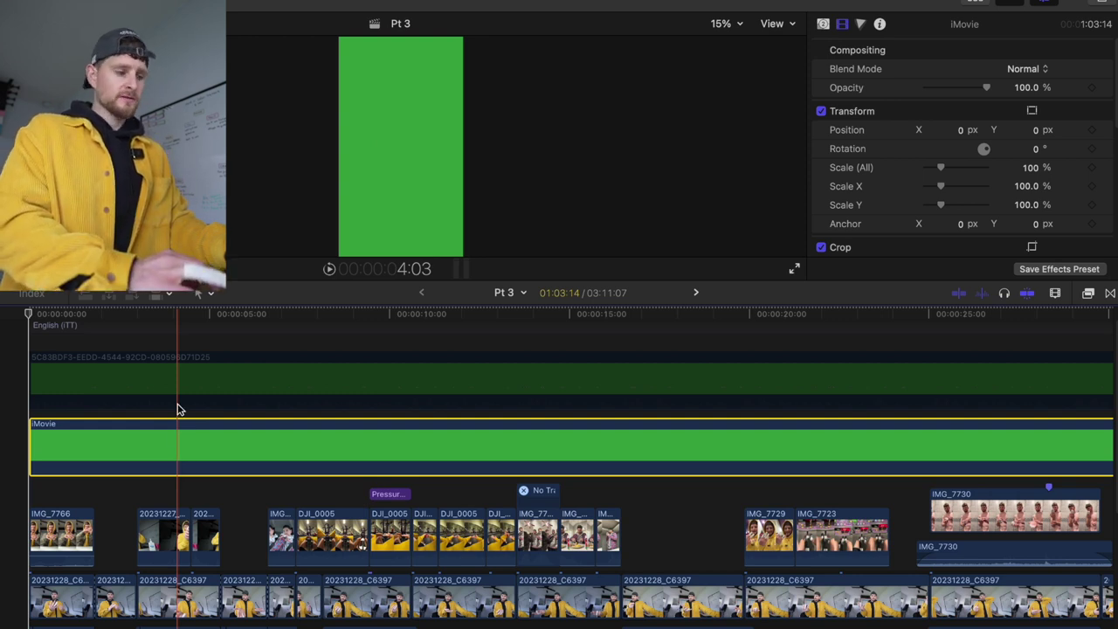
{"action": "key", "text": "v"}
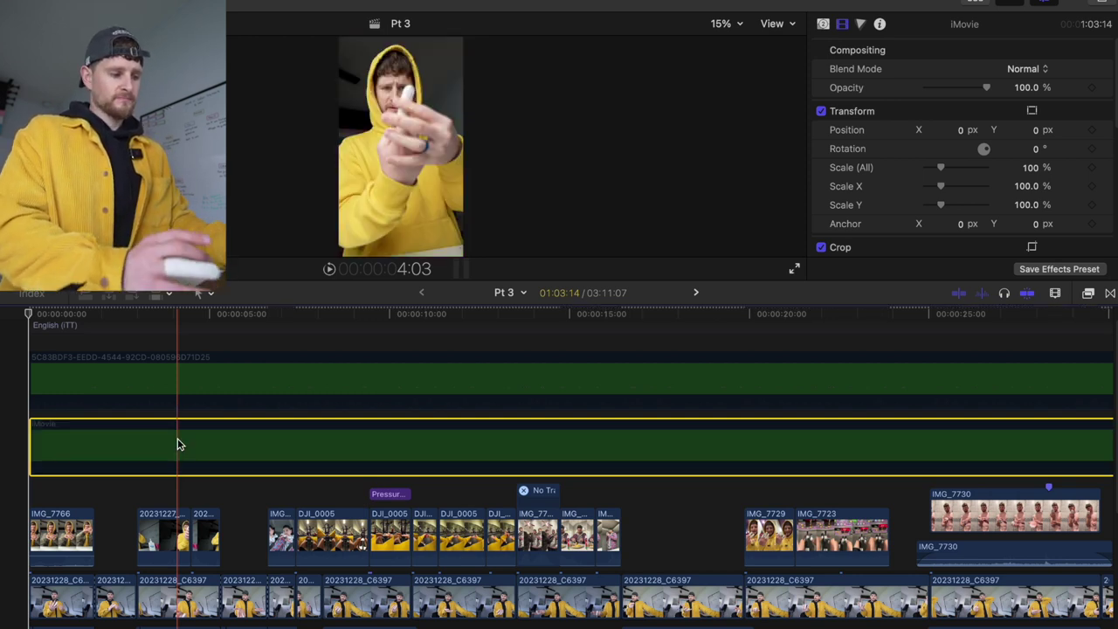
{"action": "left_click", "coordinate": [174, 390]}
{"action": "key", "text": "v"}
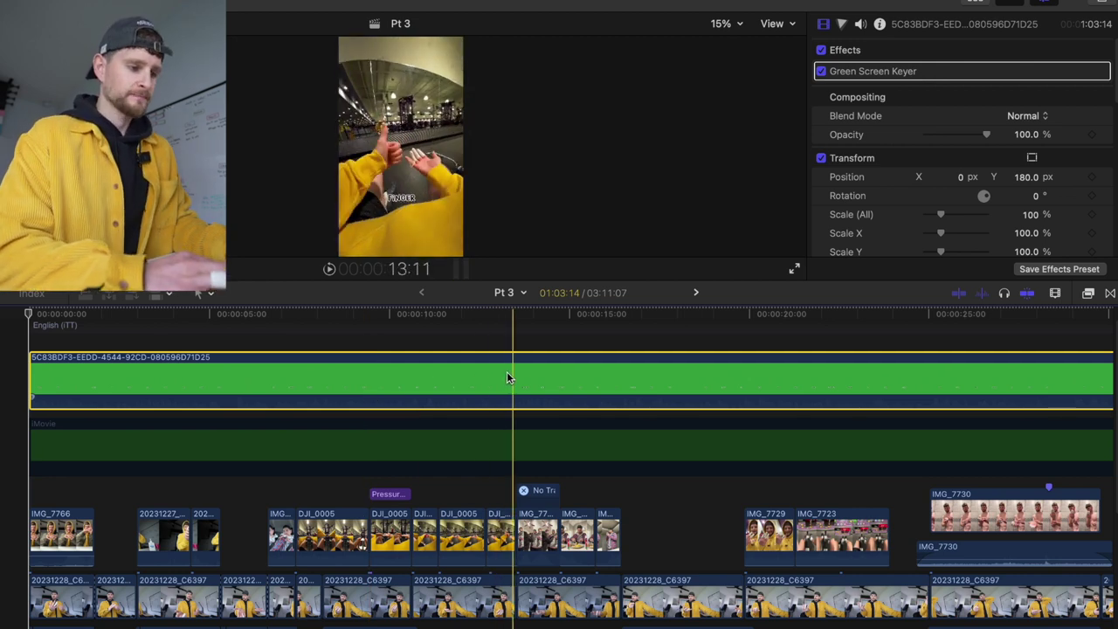
Examine the talking clips in the primary storyline by range-selecting about the first 58 seconds, and inspect the IMG_7766 B-roll clip.
{"action": "left_click", "coordinate": [3, 541]}
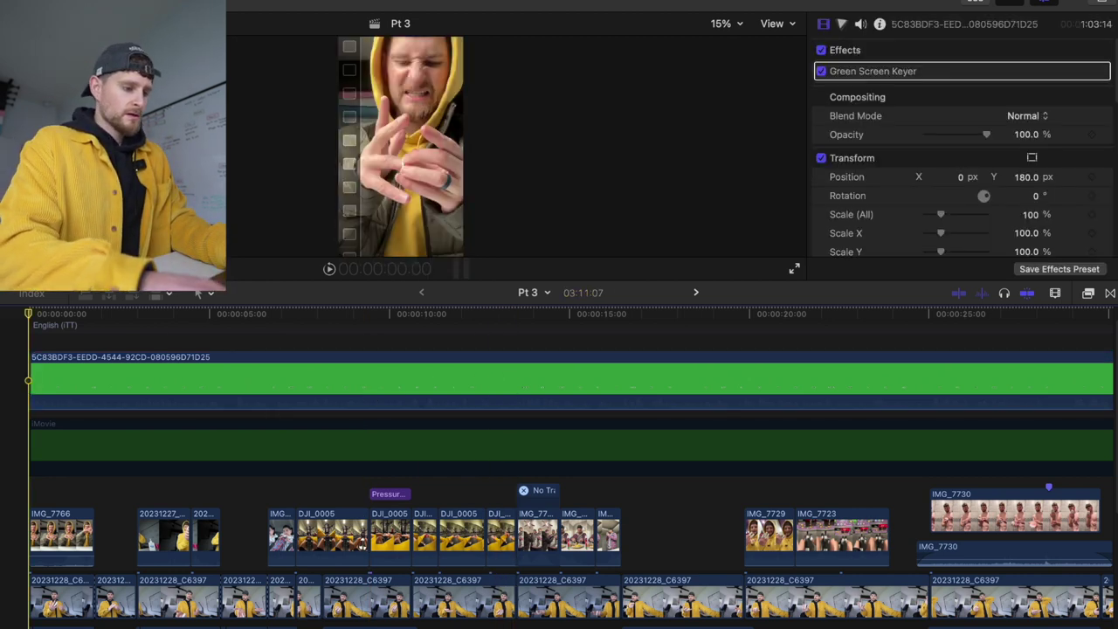
{"action": "key", "text": "super+equal"}
{"action": "key", "text": "super+minus"}
{"action": "key", "text": "super+minus"}
{"action": "key", "text": "super+minus"}
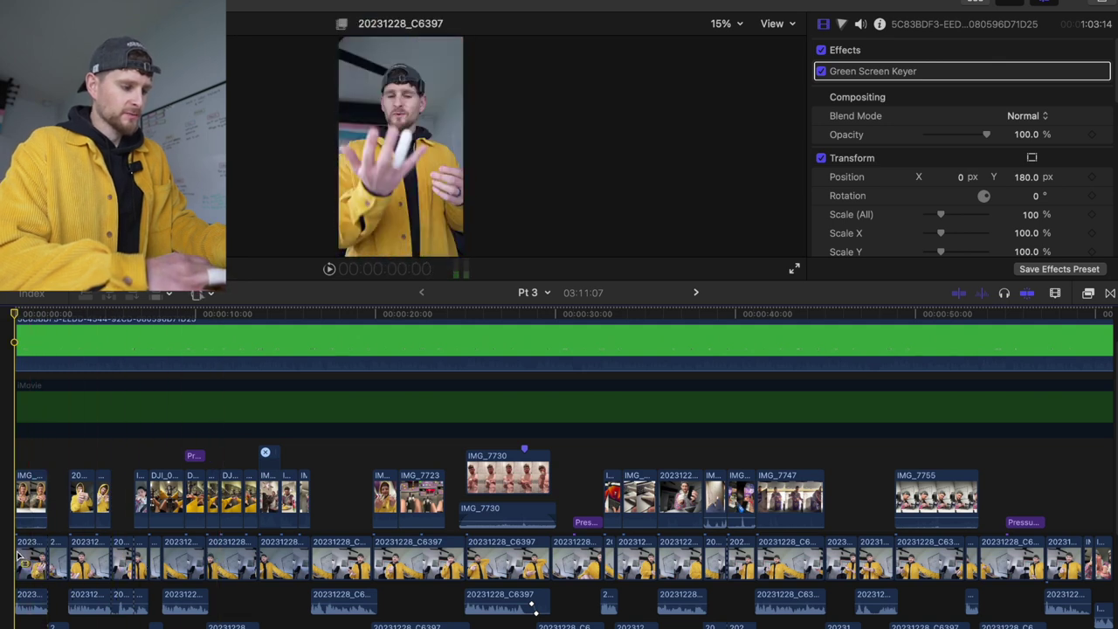
{"action": "left_click_drag", "start_coordinate": [17, 559], "coordinate": [1069, 575]}
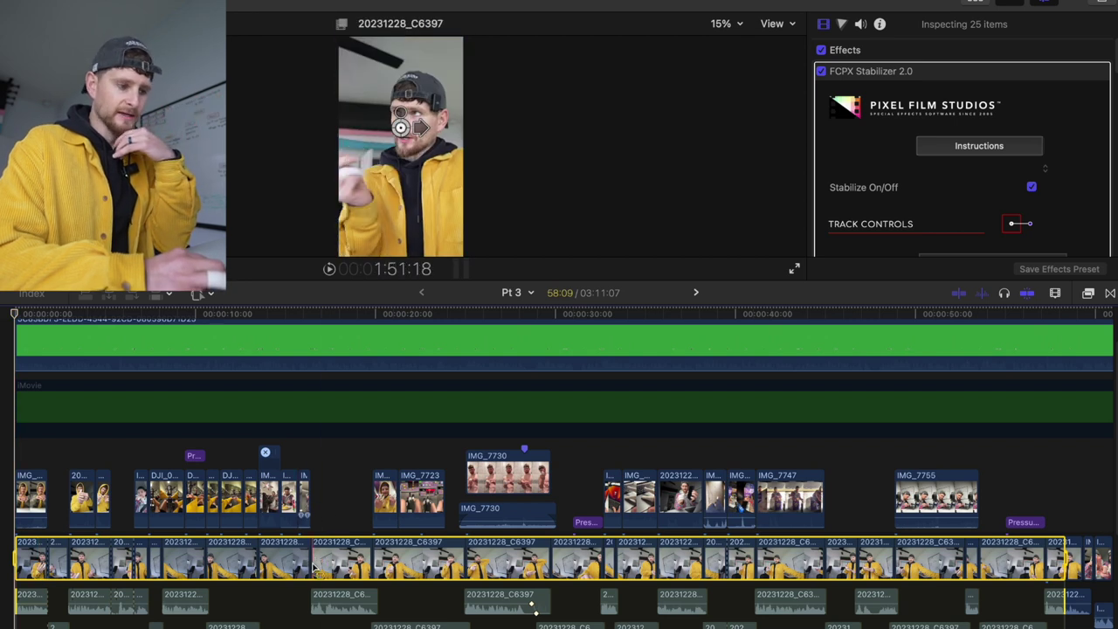
{"action": "left_click", "coordinate": [312, 501]}
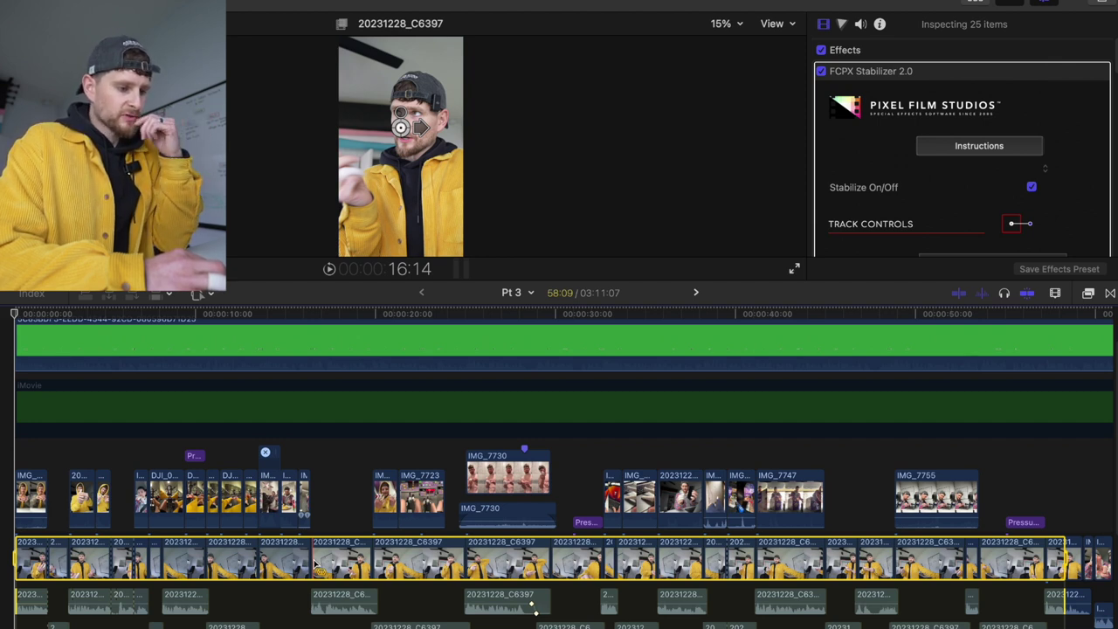
{"action": "scroll", "coordinate": [317, 568], "scroll_direction": "left", "scroll_amount": 2}
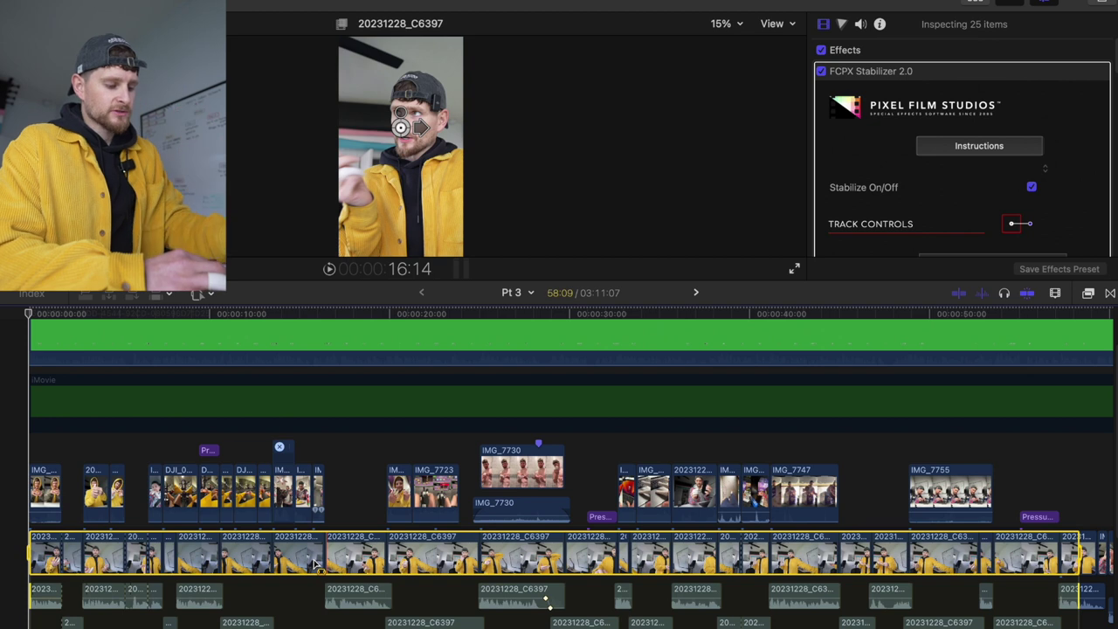
{"action": "left_click", "coordinate": [40, 502]}
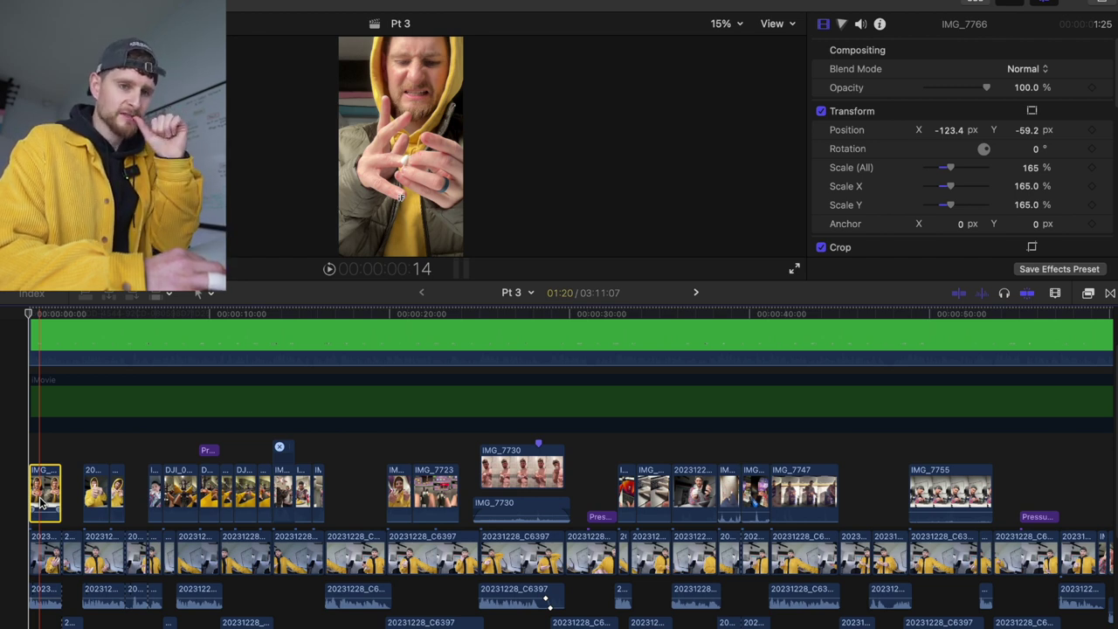
{"action": "left_click", "coordinate": [26, 498]}
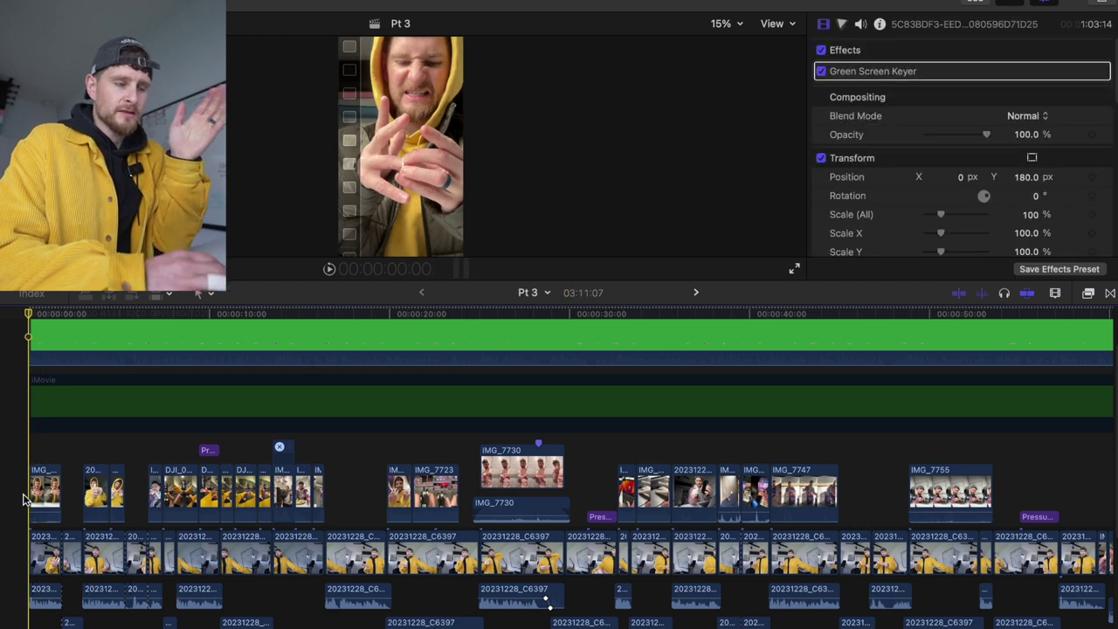
Play the opening two seconds of the timeline repeatedly to review the first cut and its captions.
{"action": "key", "text": "space"}
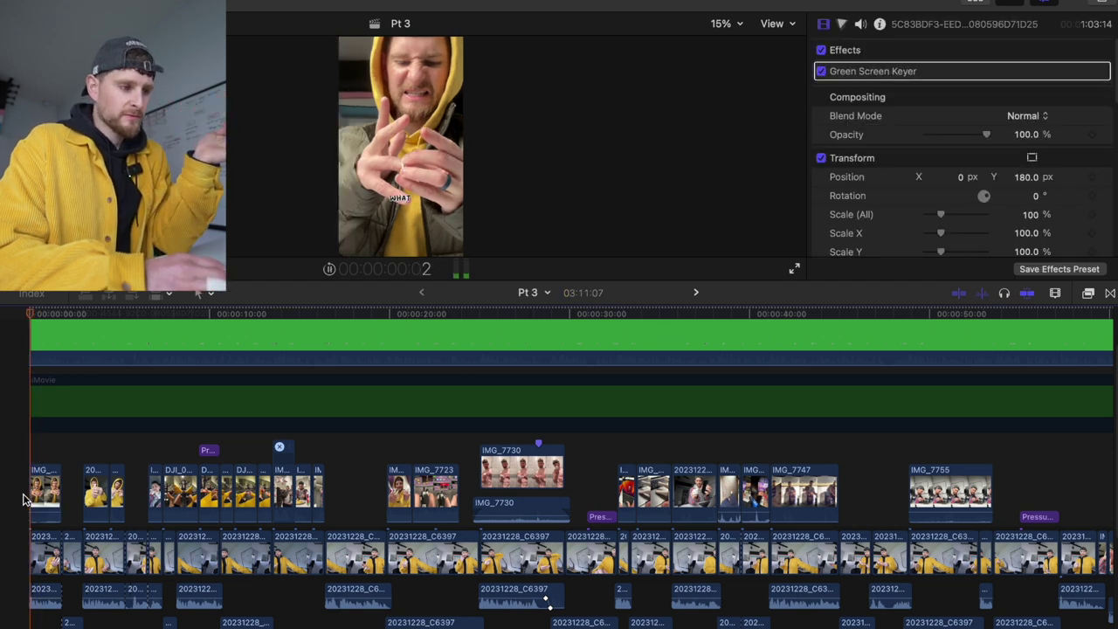
{"action": "key", "text": "space"}
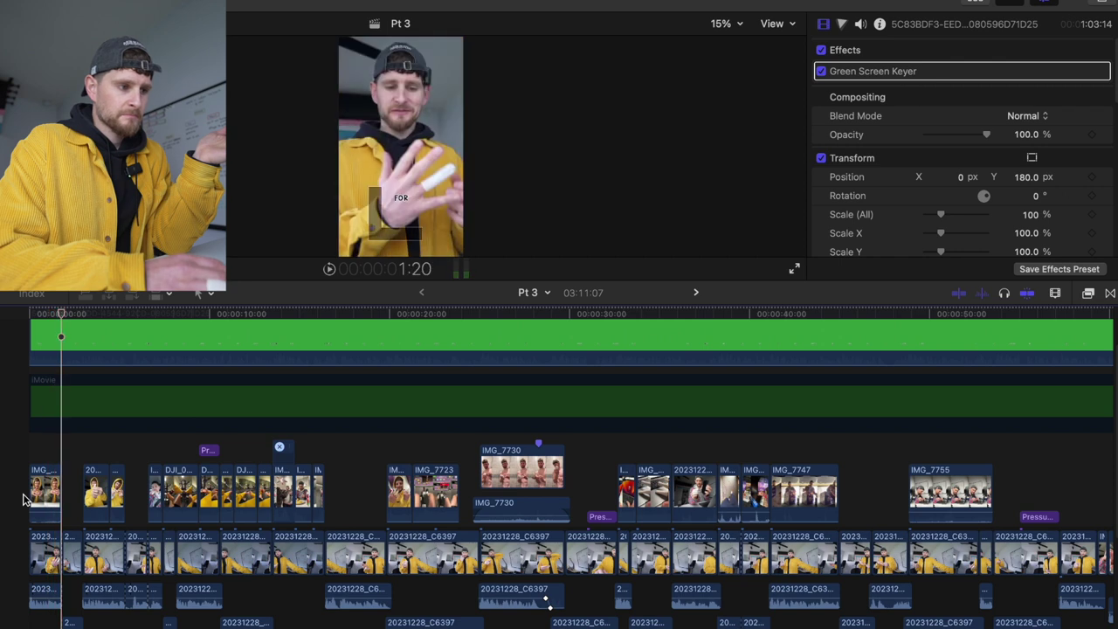
{"action": "key", "text": "Home"}
{"action": "key", "text": "space"}
{"action": "key", "text": "space"}
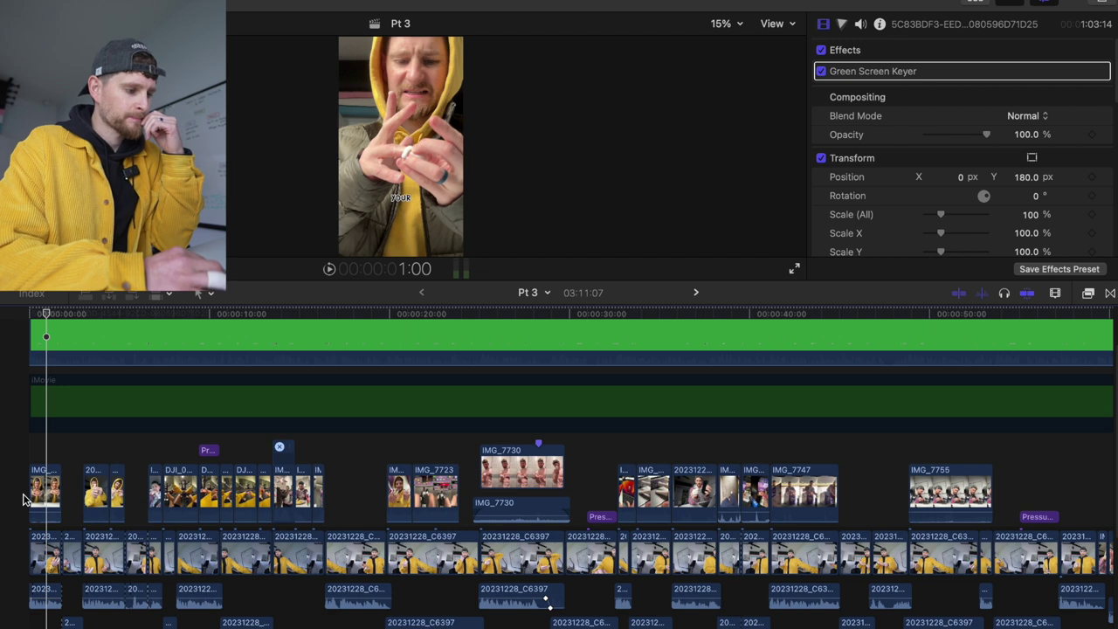
{"action": "left_click", "coordinate": [25, 498]}
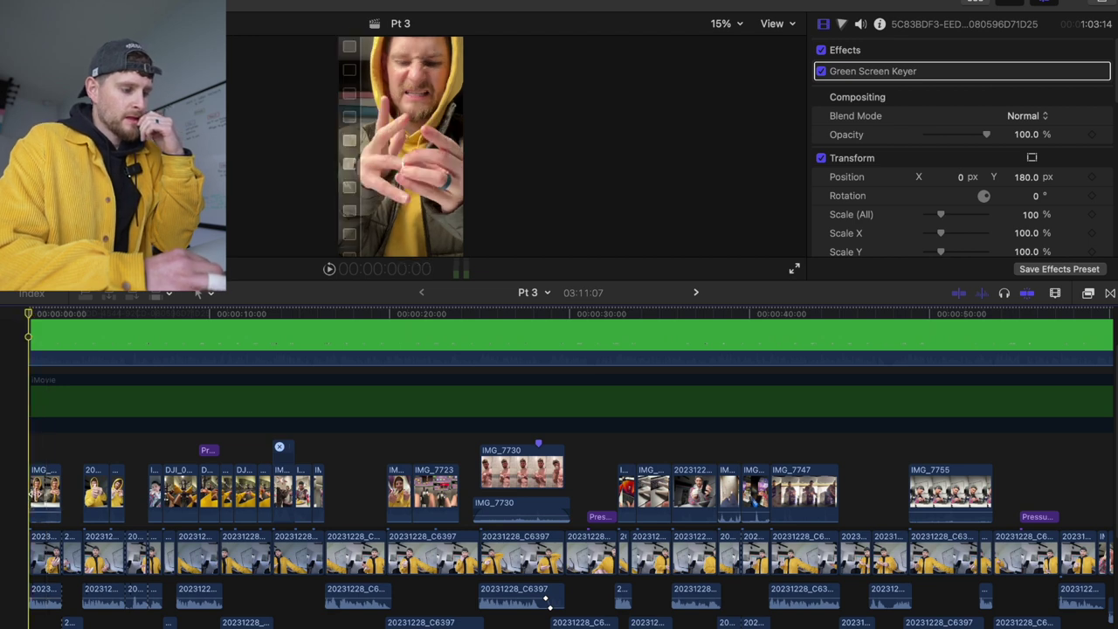
Review the B-roll and captions from the start of the timeline to the marker on IMG_7730 at about 28 seconds.
{"action": "key", "text": "space"}
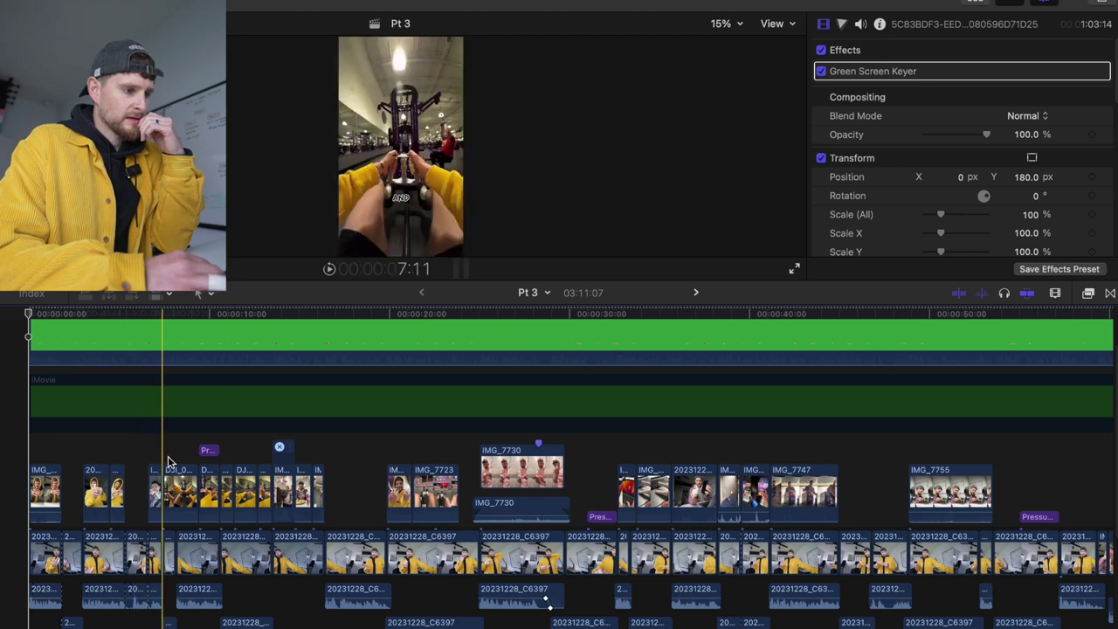
{"action": "key", "text": "space"}
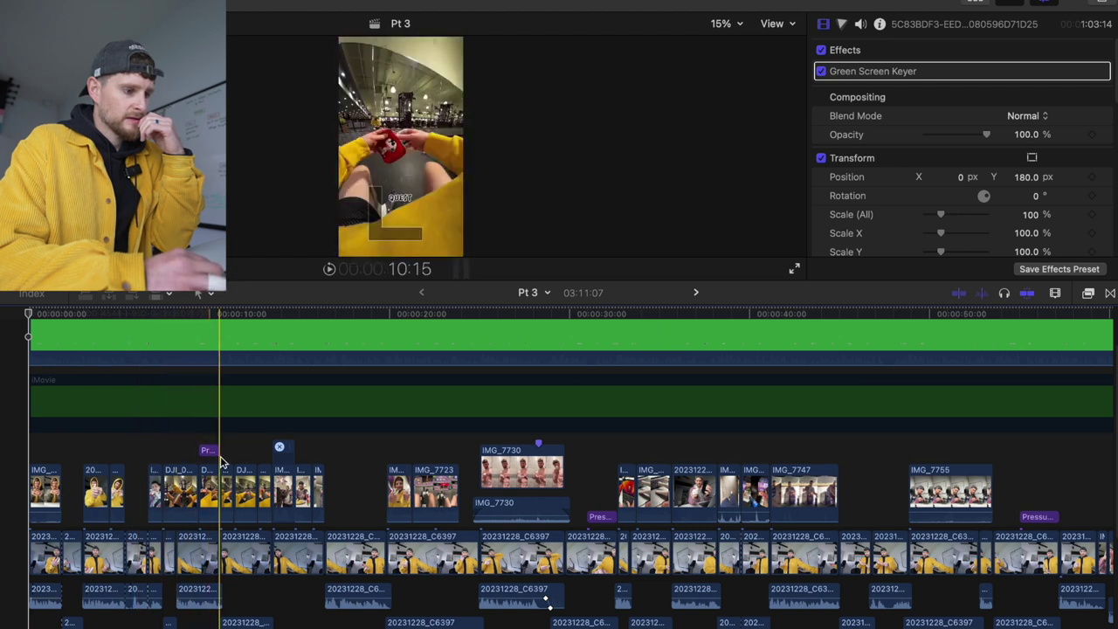
{"action": "key", "text": "space"}
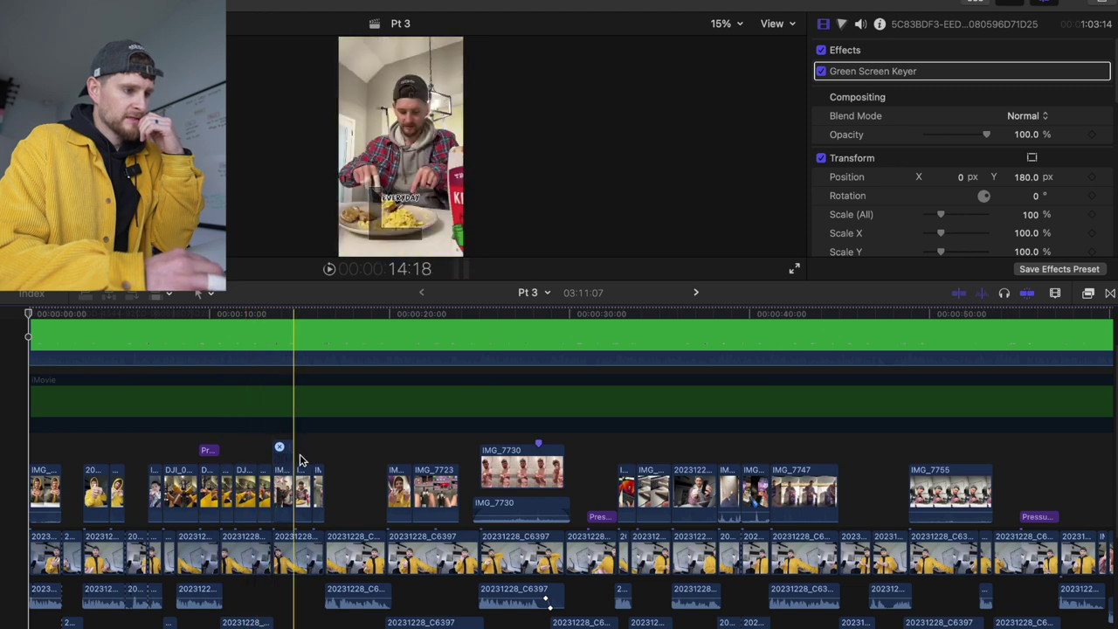
{"action": "key", "text": "Up"}
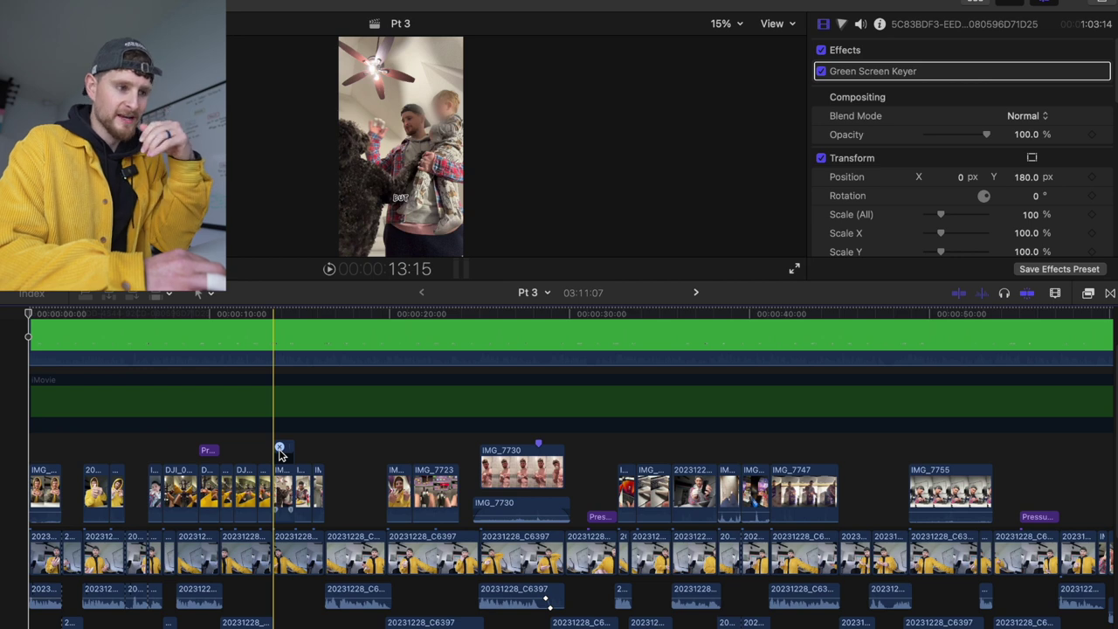
{"action": "key", "text": "space"}
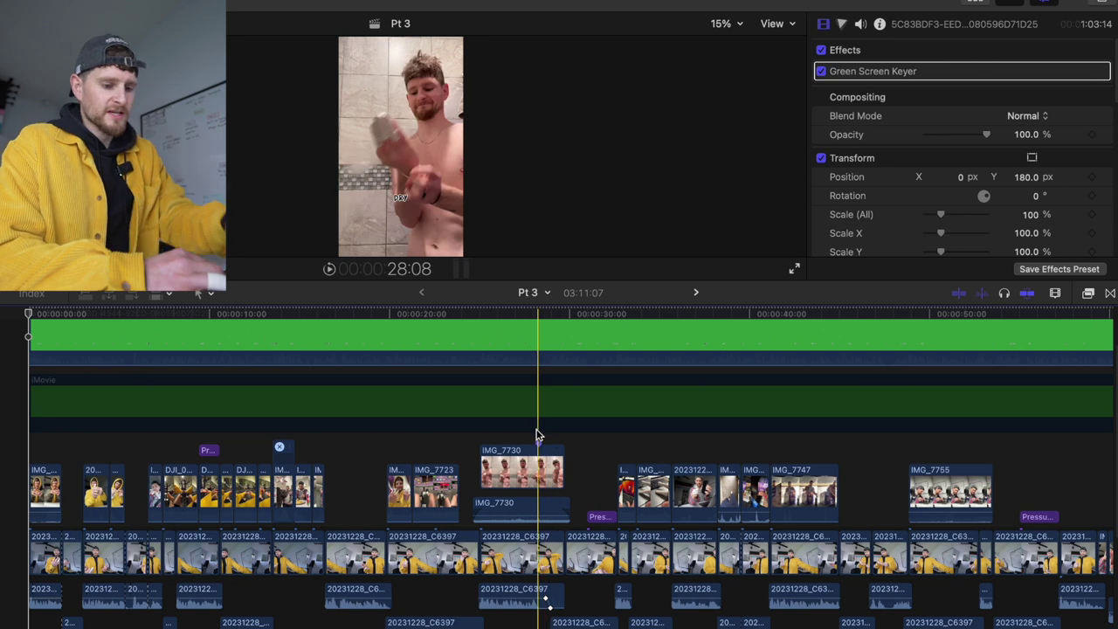
{"action": "key", "text": "XF86AudioRaiseVolume"}
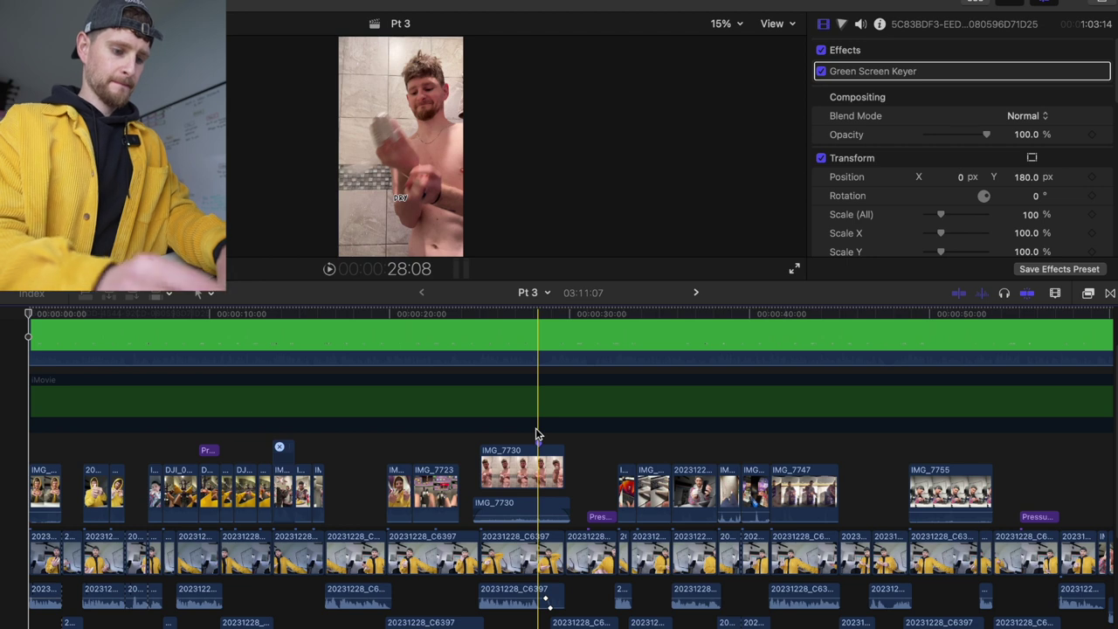
{"action": "key", "text": "XF86AudioRaiseVolume"}
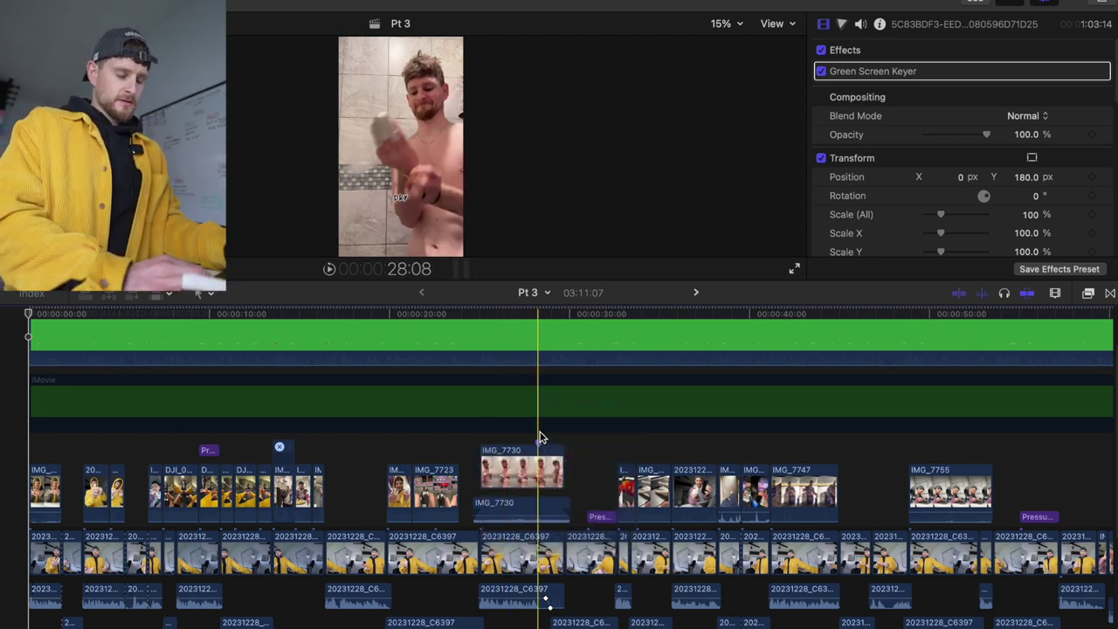
Extend the end of the 20231228_C6397 clip beneath IMG_7730 in the primary storyline by about 4 seconds.
{"action": "left_click", "coordinate": [546, 510]}
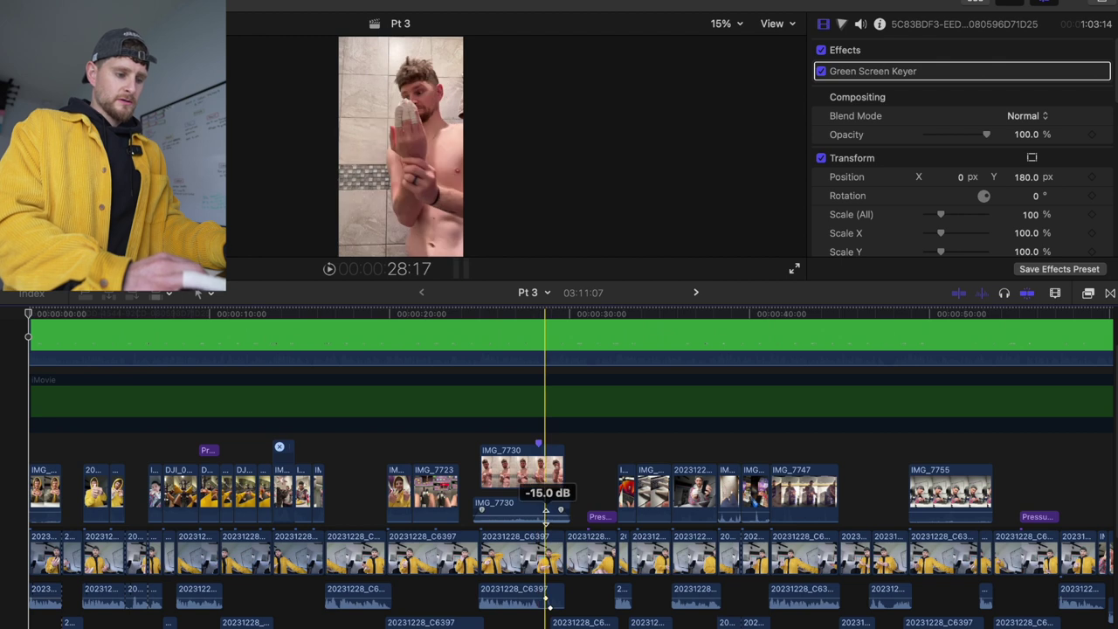
{"action": "left_click_drag", "start_coordinate": [564, 558], "coordinate": [633, 559]}
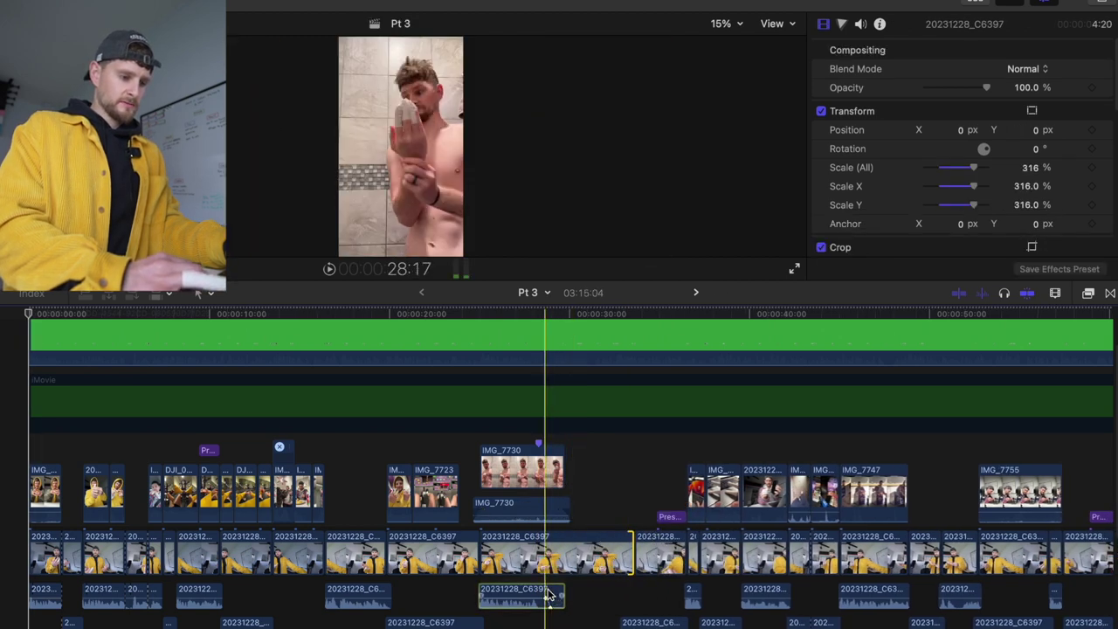
Try to remove the volume keyframe that silences the end of the talking clip's audio beneath IMG_7730.
{"action": "right_click", "coordinate": [550, 595]}
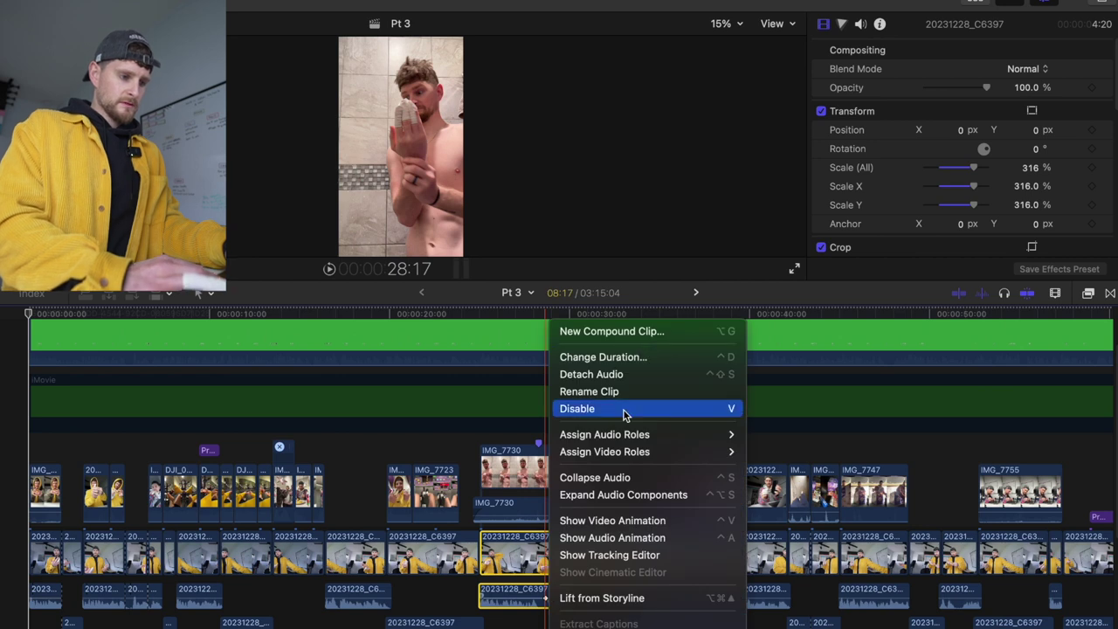
{"action": "left_click", "coordinate": [513, 596]}
{"action": "left_click_drag", "start_coordinate": [545, 592], "coordinate": [551, 608]}
{"action": "key", "text": "super+z"}
{"action": "key", "text": "super+z"}
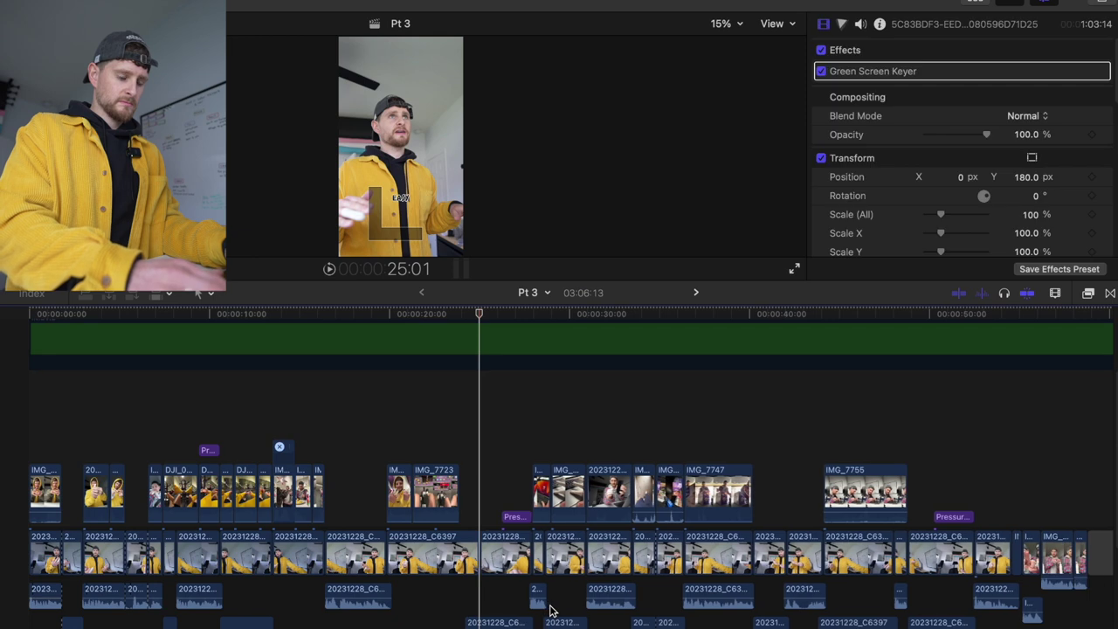
{"action": "key", "text": "super+z"}
{"action": "key", "text": "super+equal"}
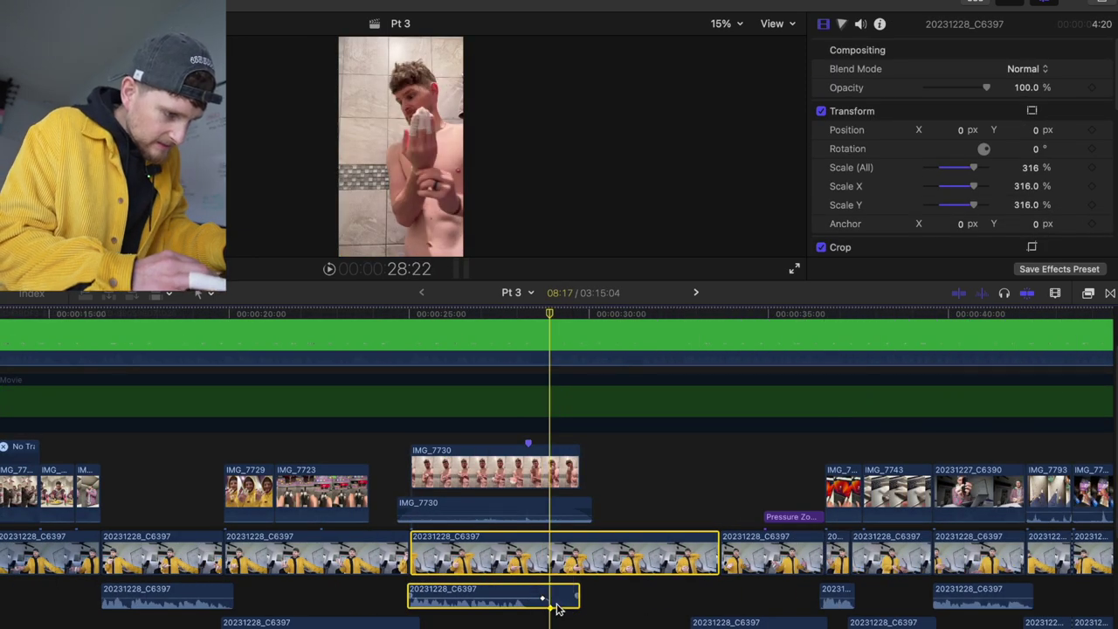
{"action": "key", "text": "super+z"}
{"action": "key", "text": "super+shift+z"}
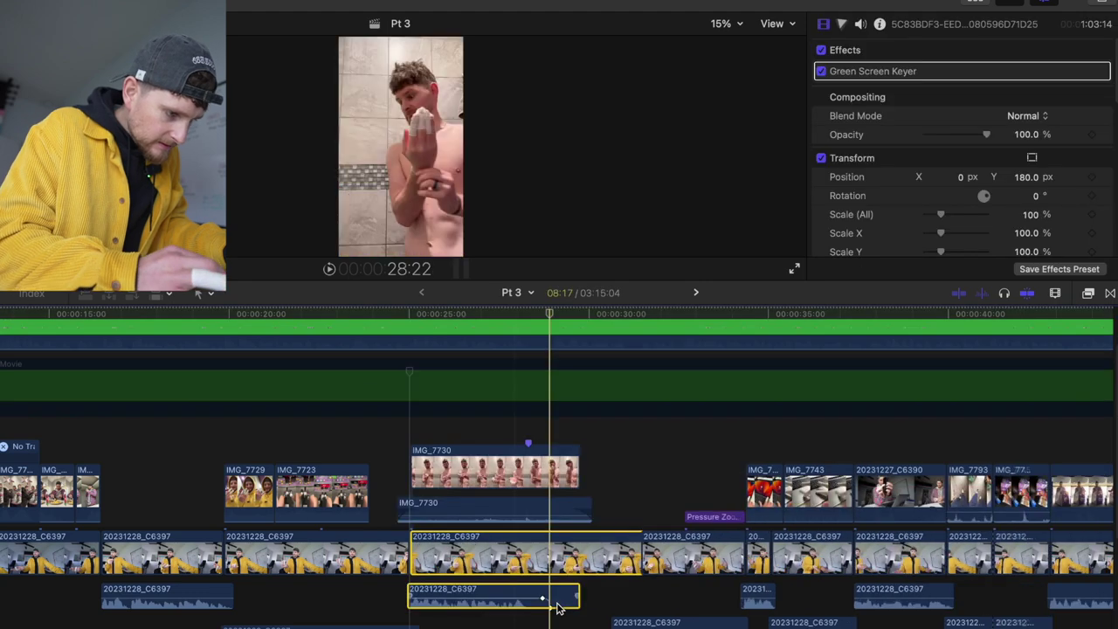
{"action": "right_click", "coordinate": [554, 604]}
{"action": "left_click", "coordinate": [562, 615]}
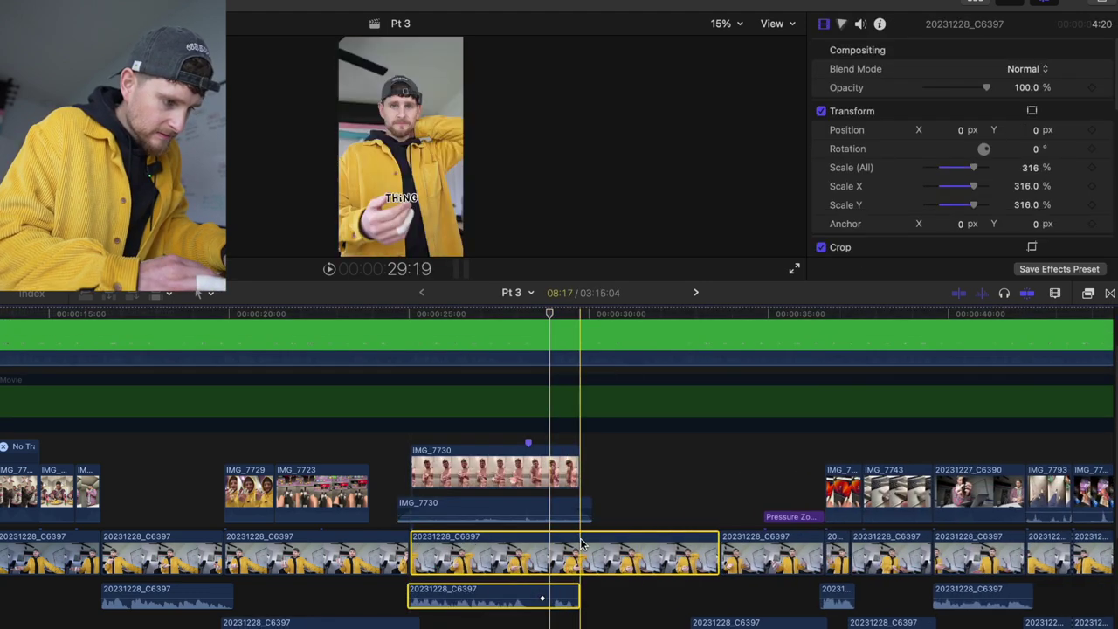
Try to cut the talking clip where IMG_7730 ends at 29:19, remove the remainder and extend the following clip's start by about 20 frames.
{"action": "key", "text": "super+b"}
{"action": "key", "text": "Delete"}
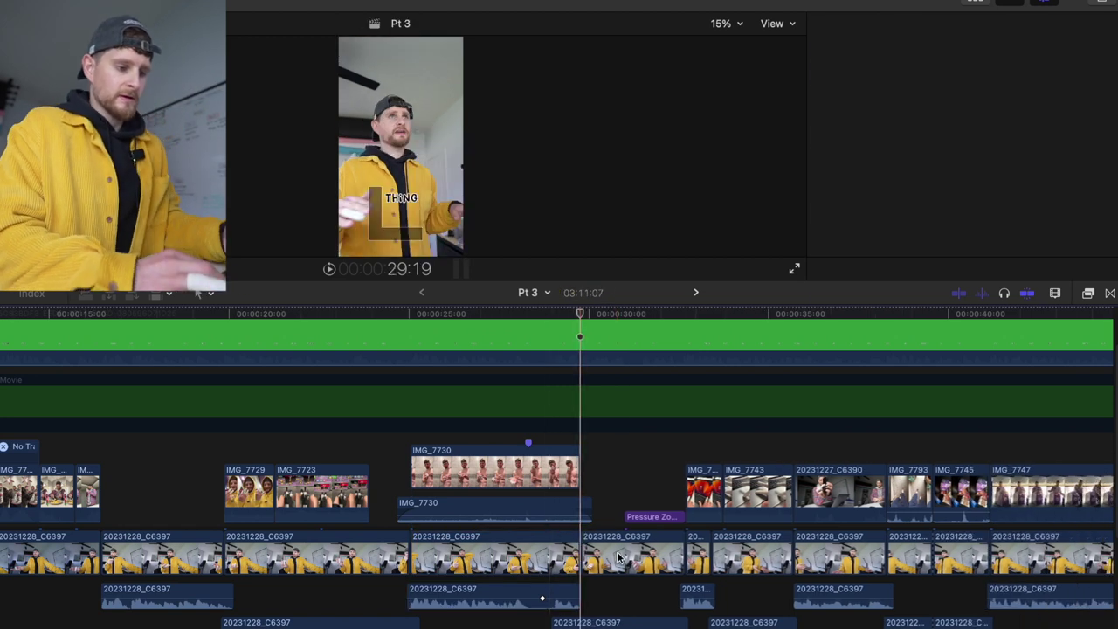
{"action": "left_click_drag", "start_coordinate": [584, 563], "coordinate": [552, 563]}
{"action": "key", "text": "space"}
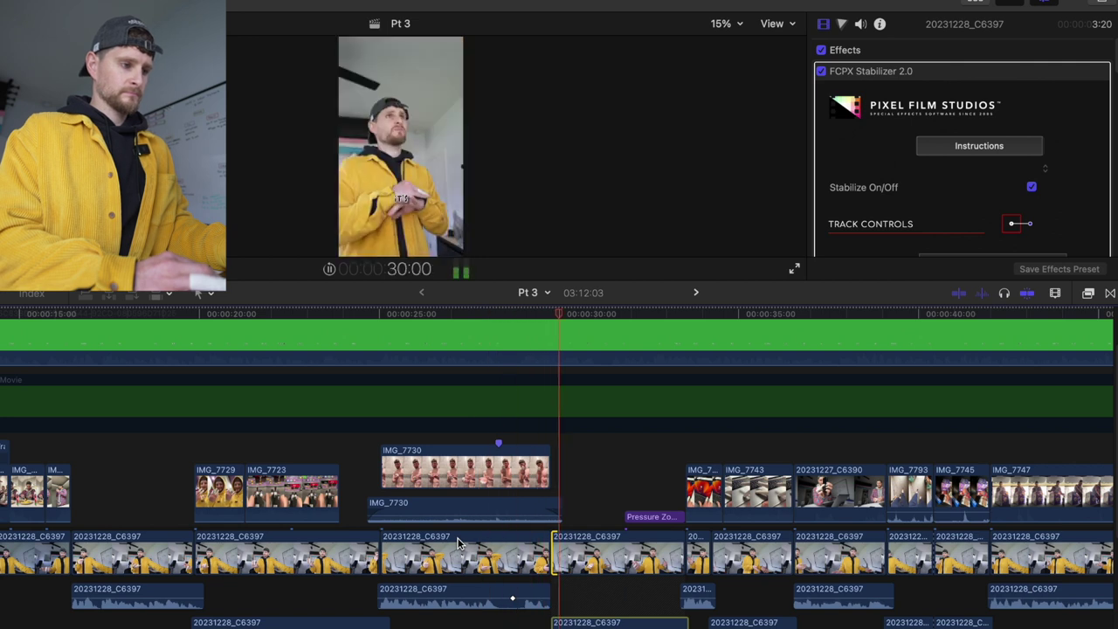
{"action": "key", "text": "space"}
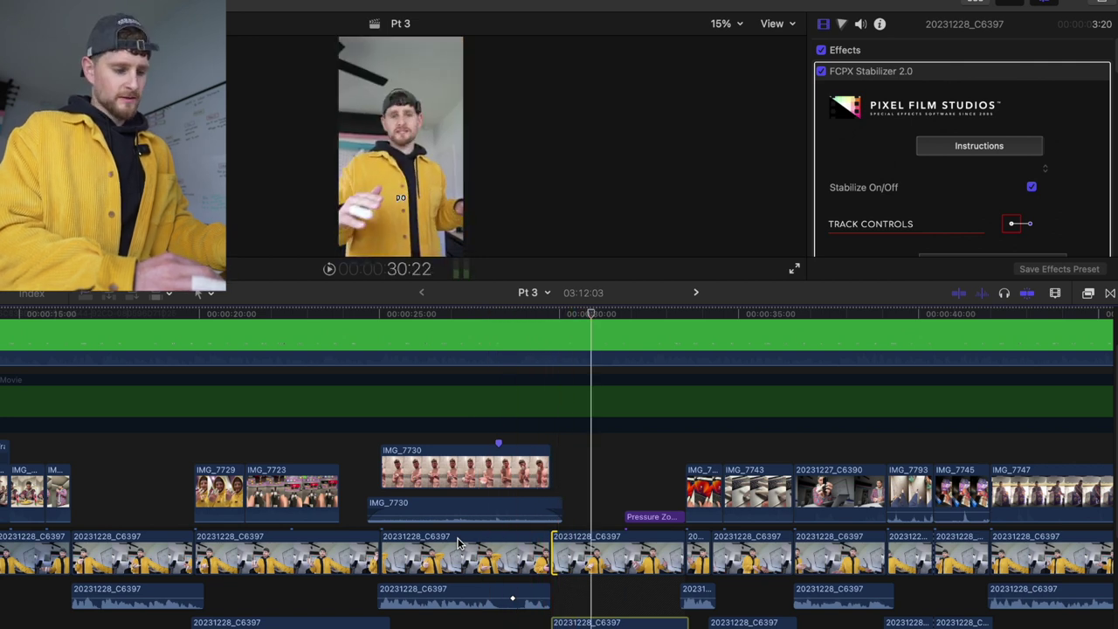
Undo the edits around the end of IMG_7730, including the cut and the extension of the 20231228_C6397 clip beneath it.
{"action": "key", "text": "super+z"}
{"action": "key", "text": "super+z"}
{"action": "key", "text": "super+z"}
{"action": "key", "text": "super+z"}
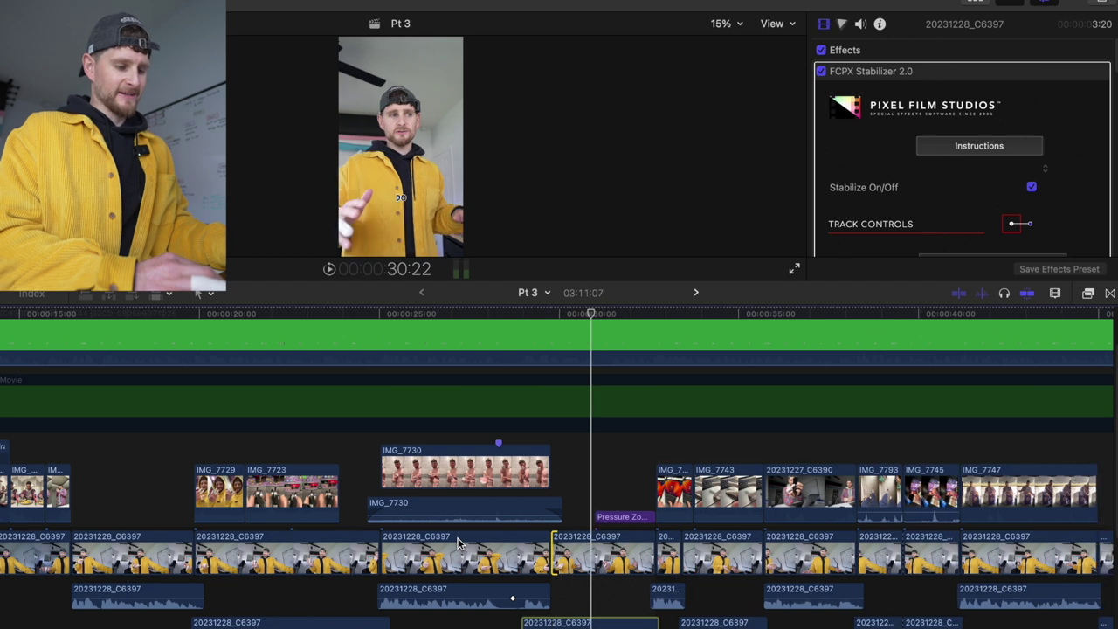
{"action": "key", "text": "super+z"}
{"action": "key", "text": "super+z"}
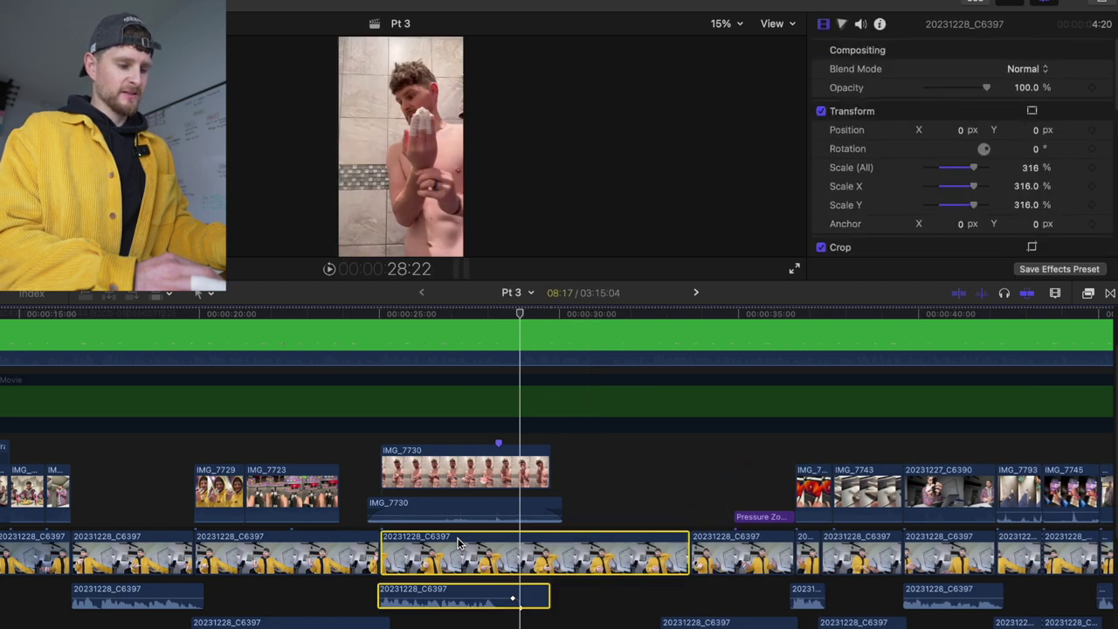
{"action": "key", "text": "super+z"}
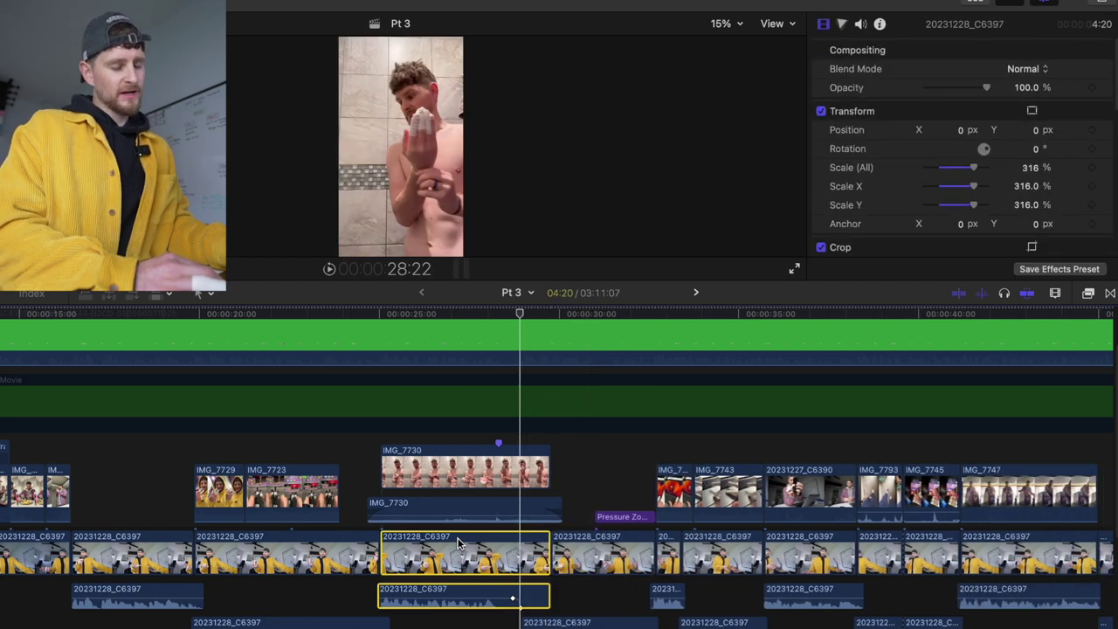
{"action": "key", "text": "super+shift+z"}
{"action": "key", "text": "super+z"}
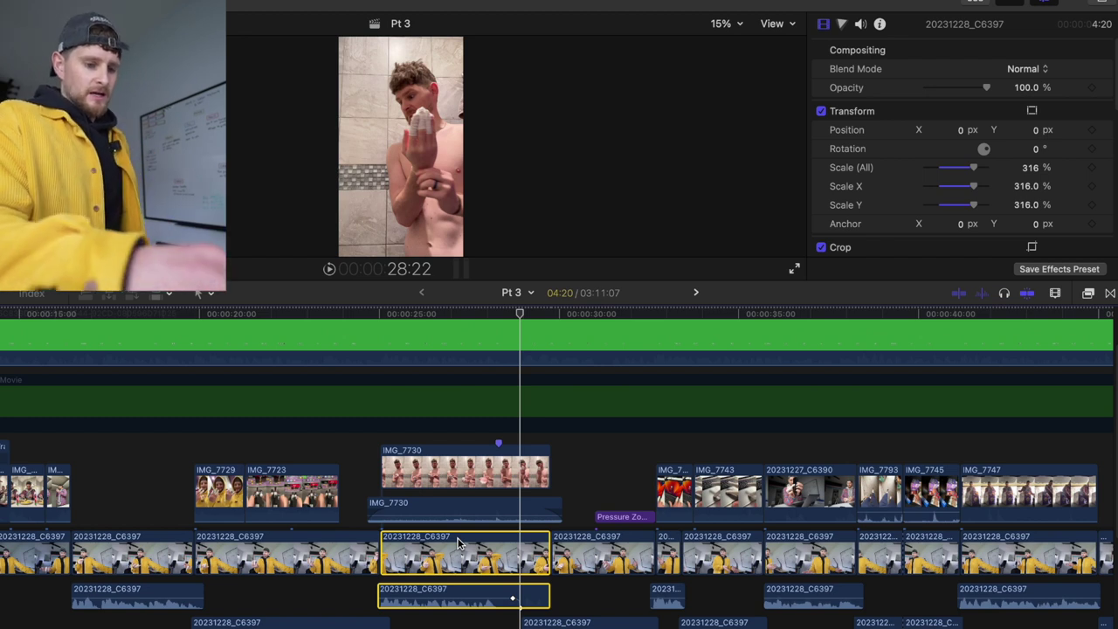
{"action": "key", "text": "super+shift+z"}
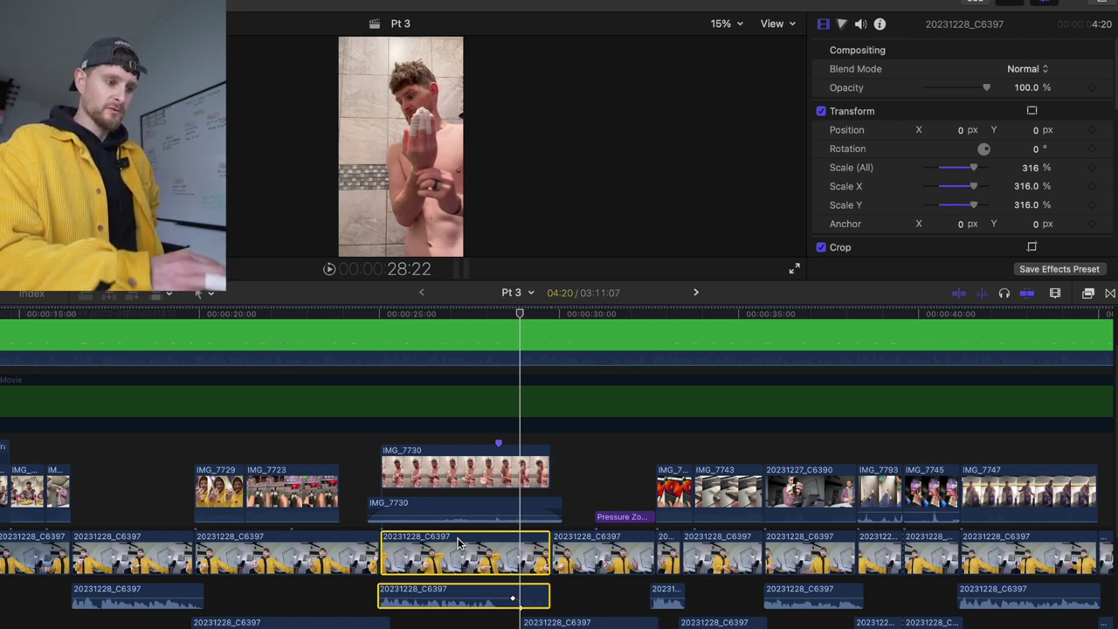
Play the timeline from 28:22 through the end of IMG_7730 and replay the laptop B-roll from 32:17.
{"action": "key", "text": "space"}
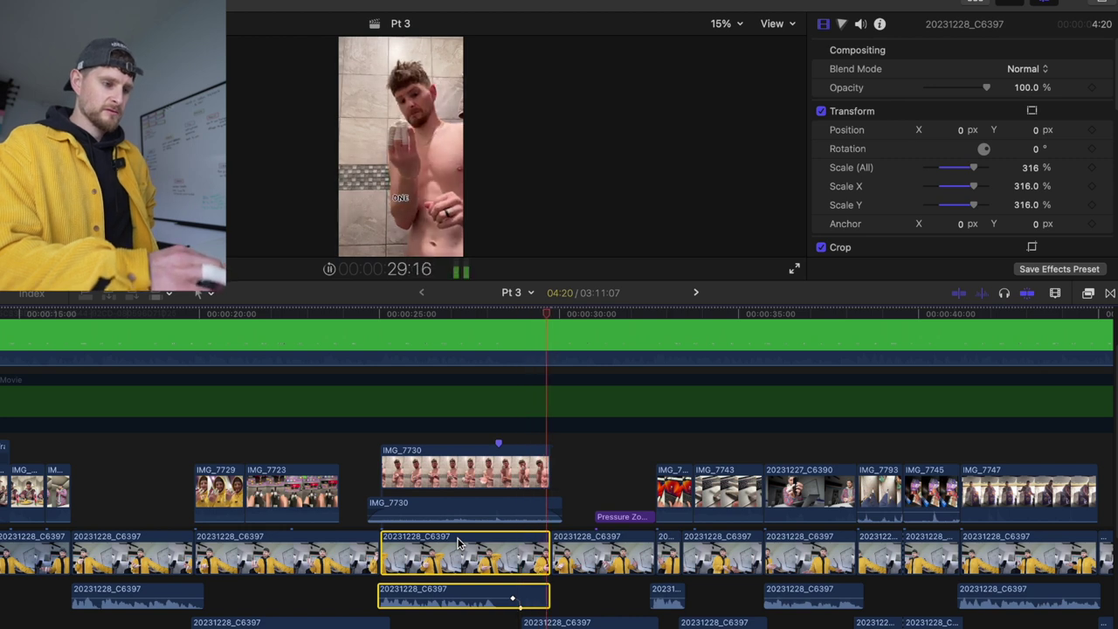
{"action": "scroll", "coordinate": [481, 524], "scroll_direction": "right", "scroll_amount": 3}
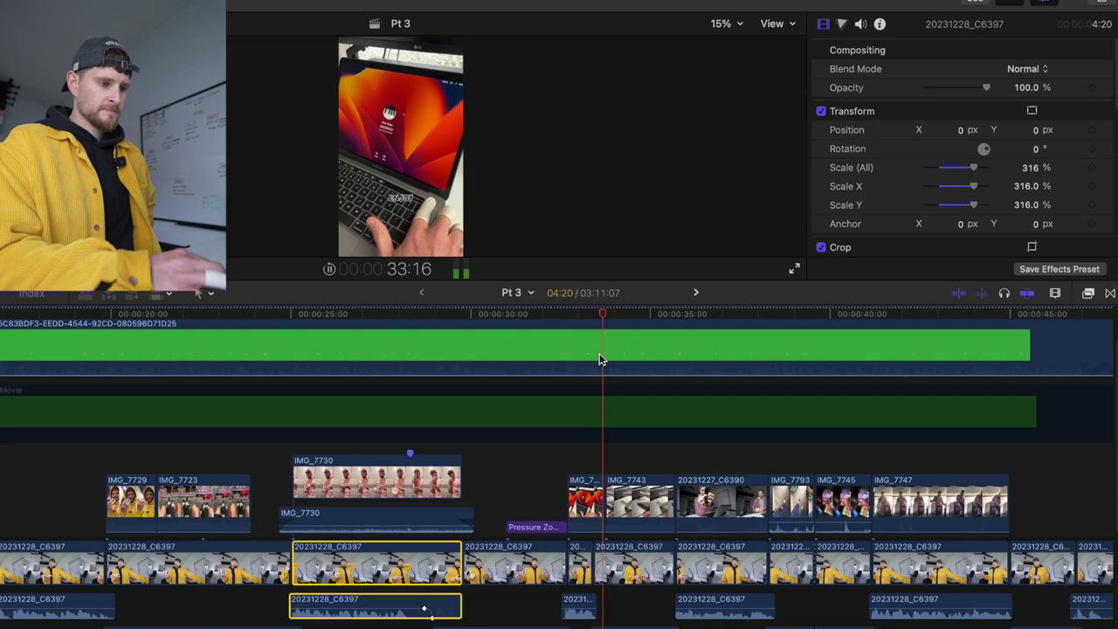
{"action": "key", "text": "space"}
{"action": "left_click_drag", "start_coordinate": [619, 314], "coordinate": [568, 322]}
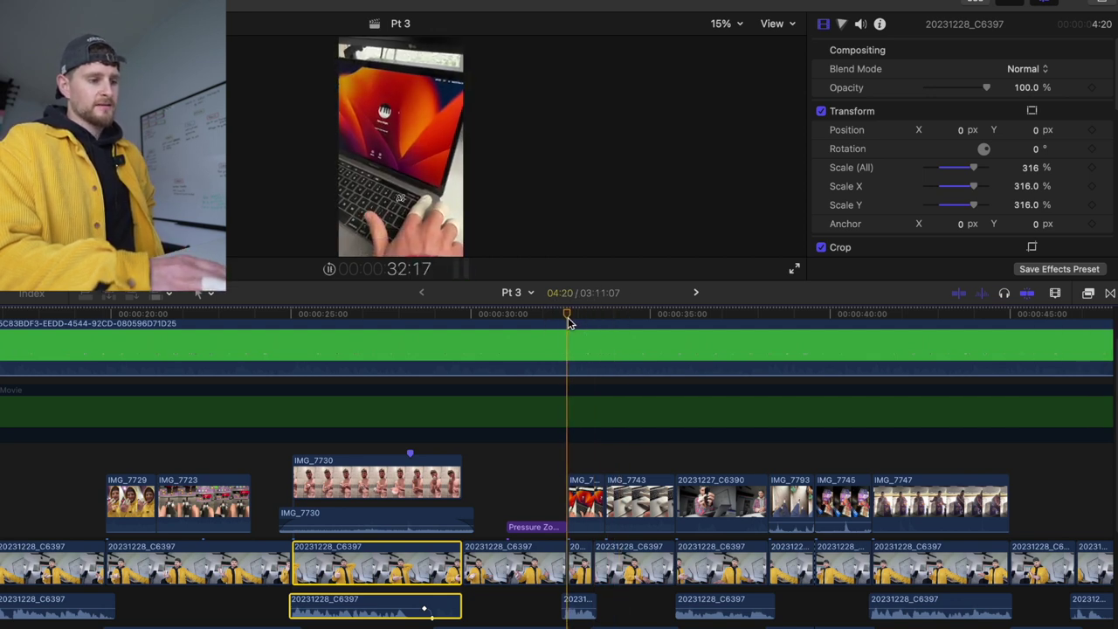
{"action": "key", "text": "space"}
{"action": "key", "text": "space"}
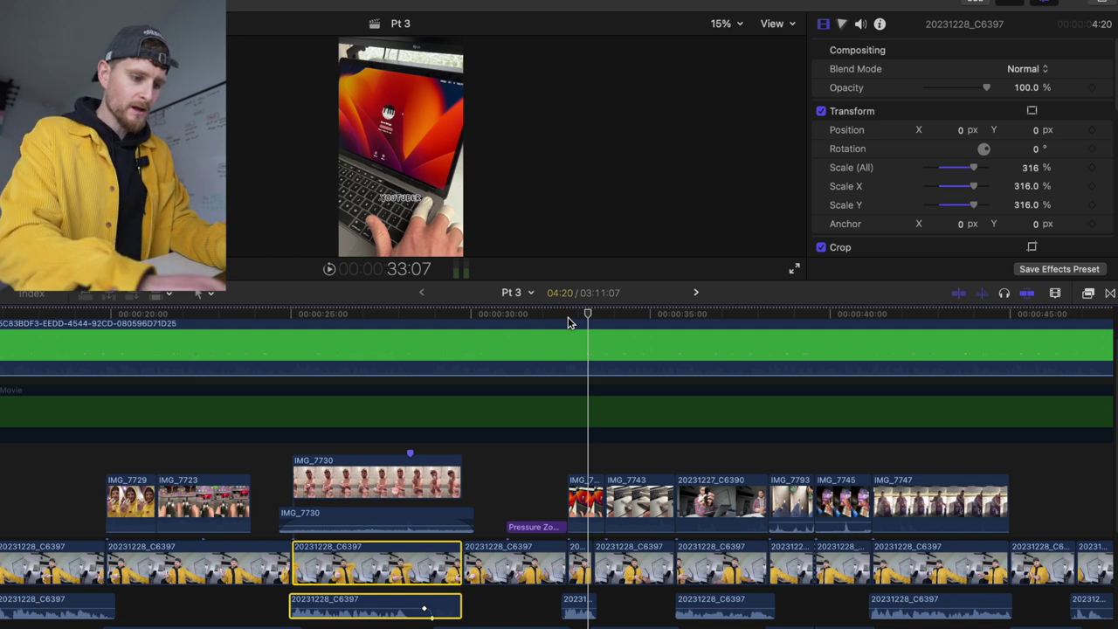
Play the cut from the 20231227_C6390 B-roll to the walking clip at about 38 seconds and review the following seconds.
{"action": "key", "text": "super+minus"}
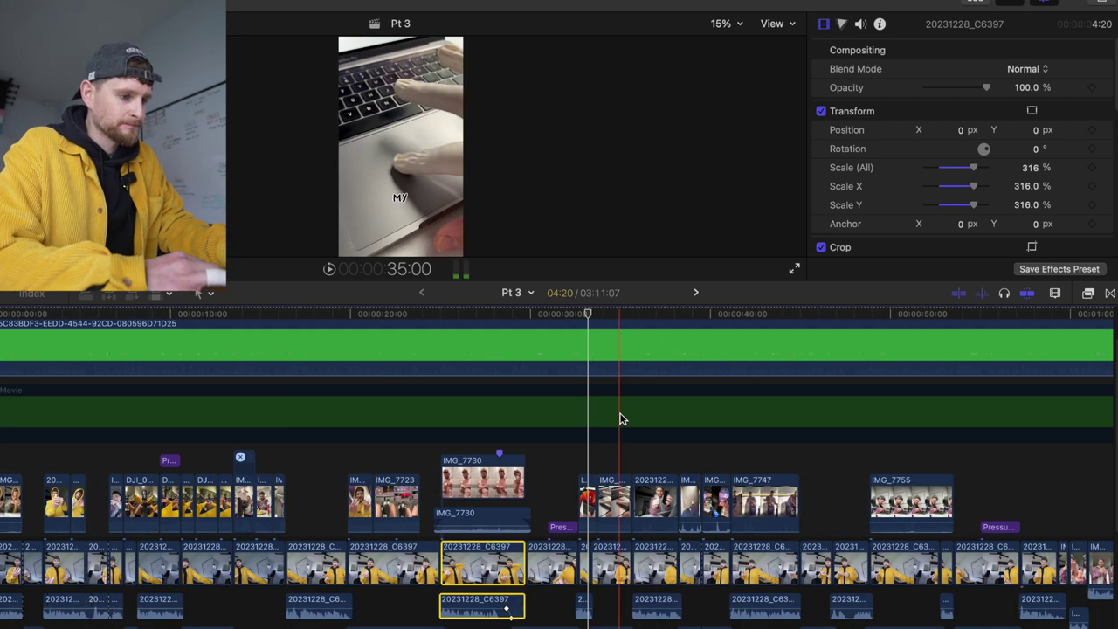
{"action": "left_click", "coordinate": [676, 456]}
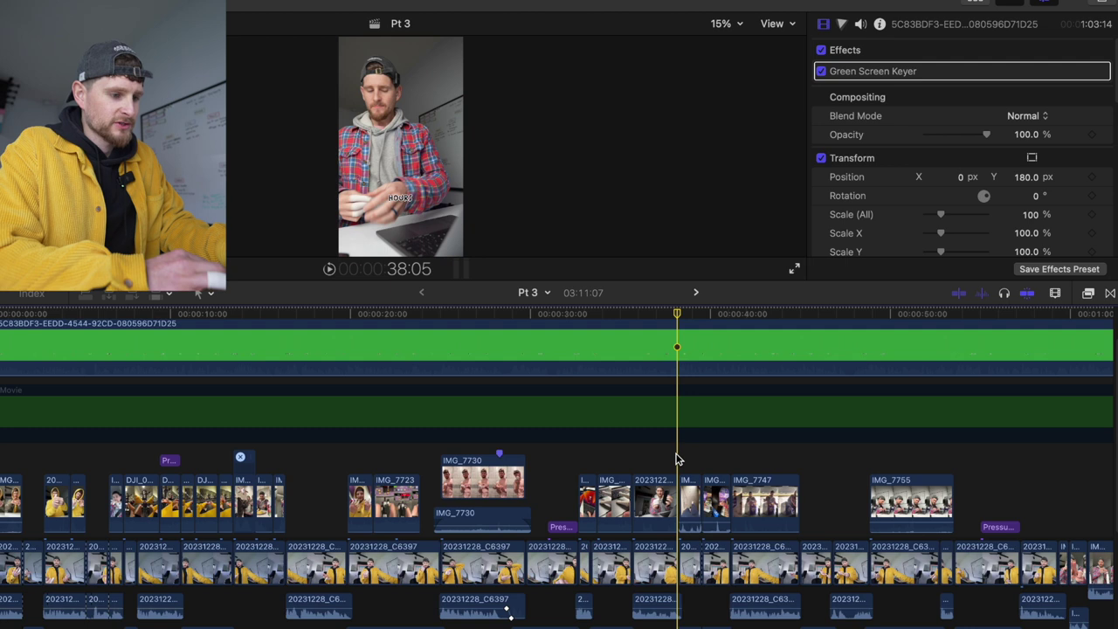
{"action": "key", "text": "space"}
{"action": "key", "text": "space"}
{"action": "left_click", "coordinate": [678, 459]}
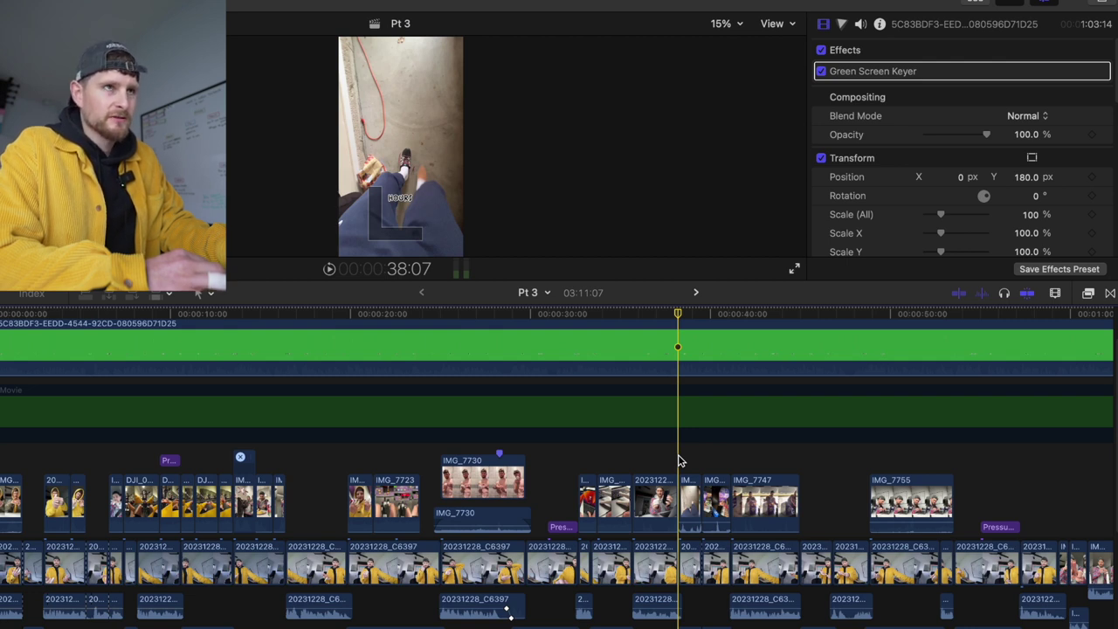
{"action": "key", "text": "space"}
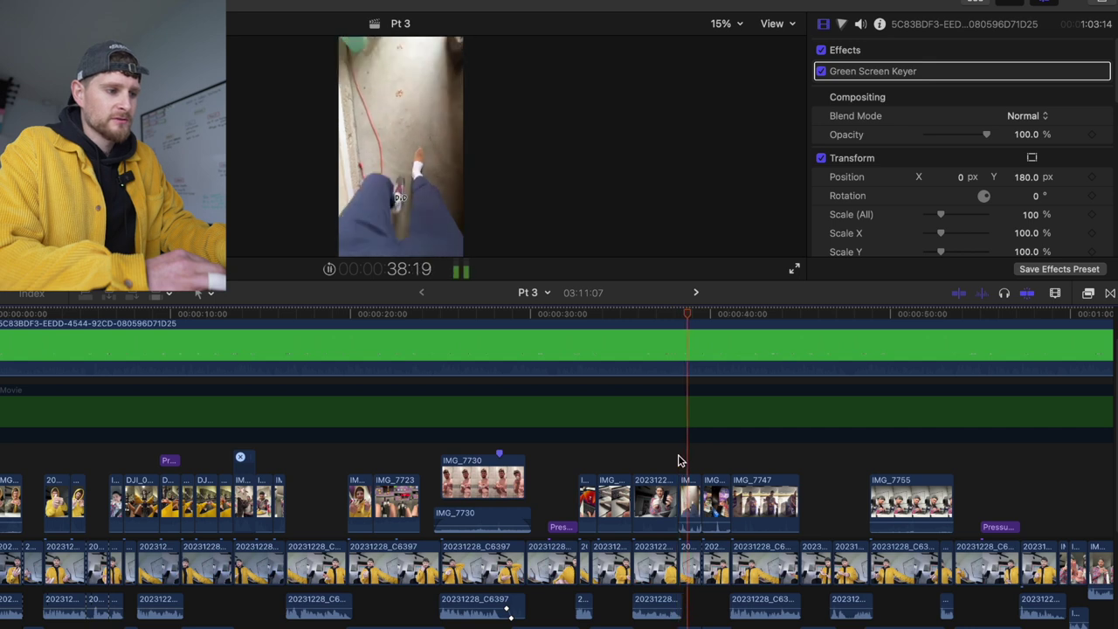
{"action": "key", "text": "space"}
{"action": "key", "text": "space"}
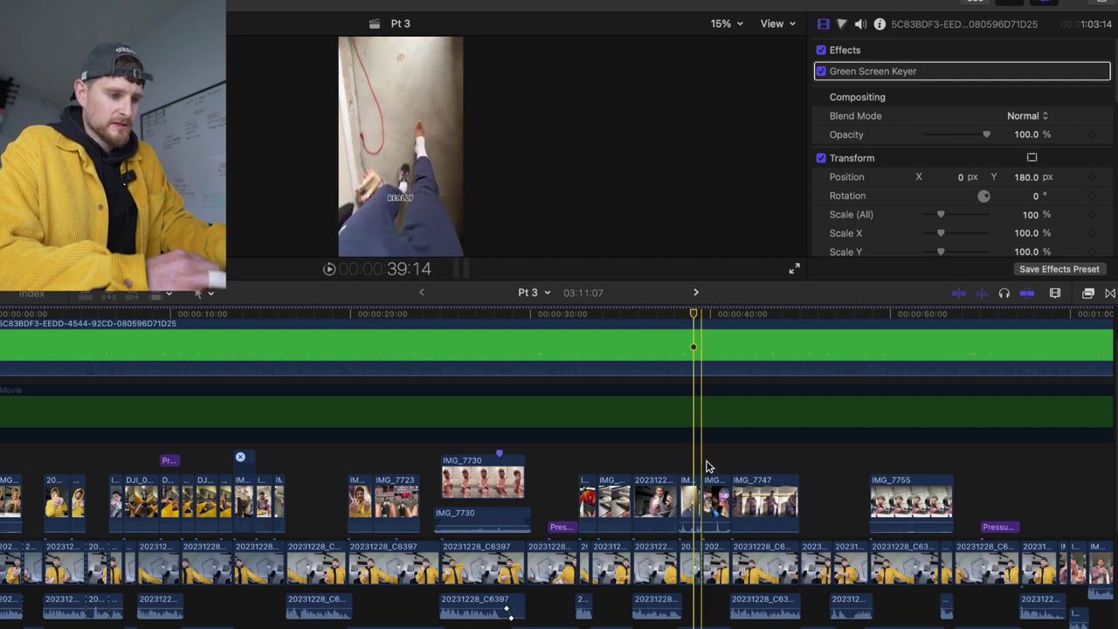
{"action": "key", "text": "XF86AudioMute"}
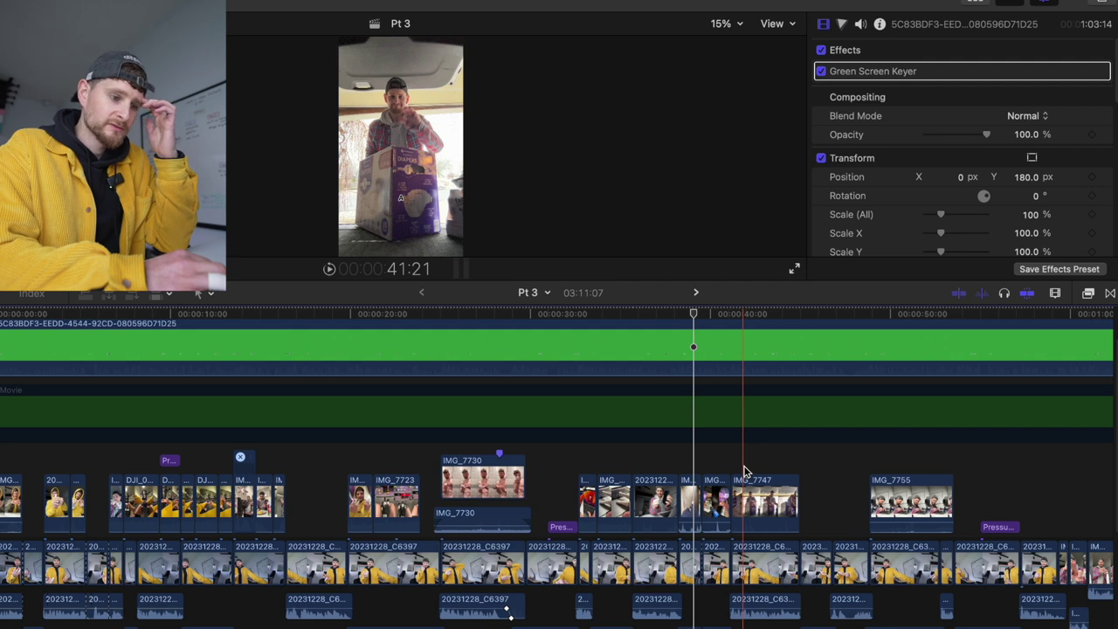
Show the IMG_7755 clip's original framing by setting its Y position to 0 px and its scale to 100%.
{"action": "scroll", "coordinate": [743, 469], "scroll_direction": "right", "scroll_amount": 5}
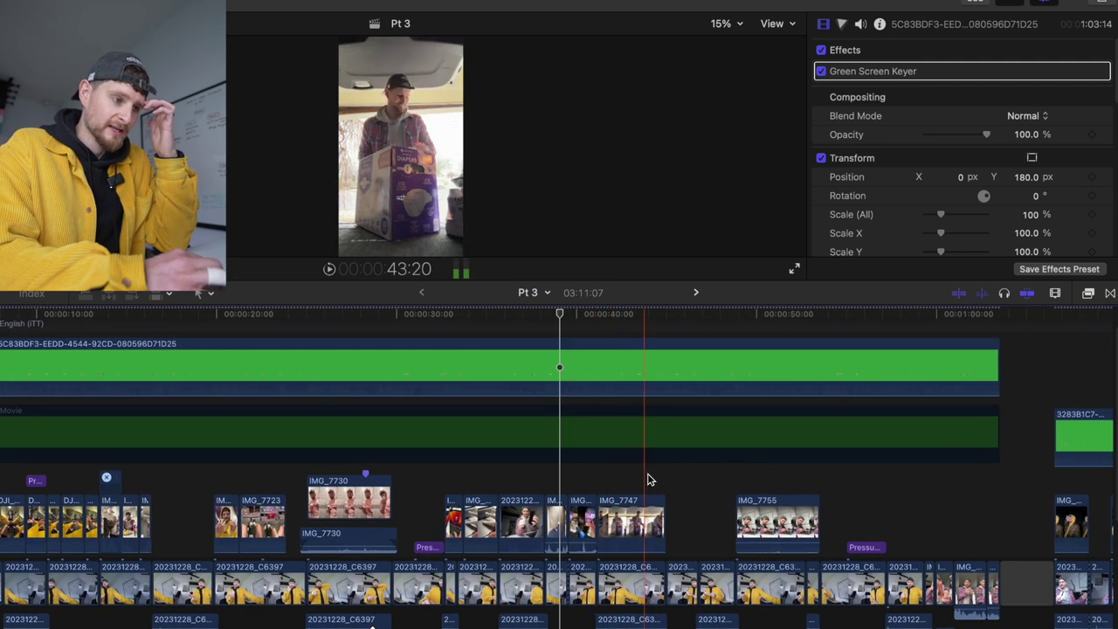
{"action": "left_click", "coordinate": [760, 480]}
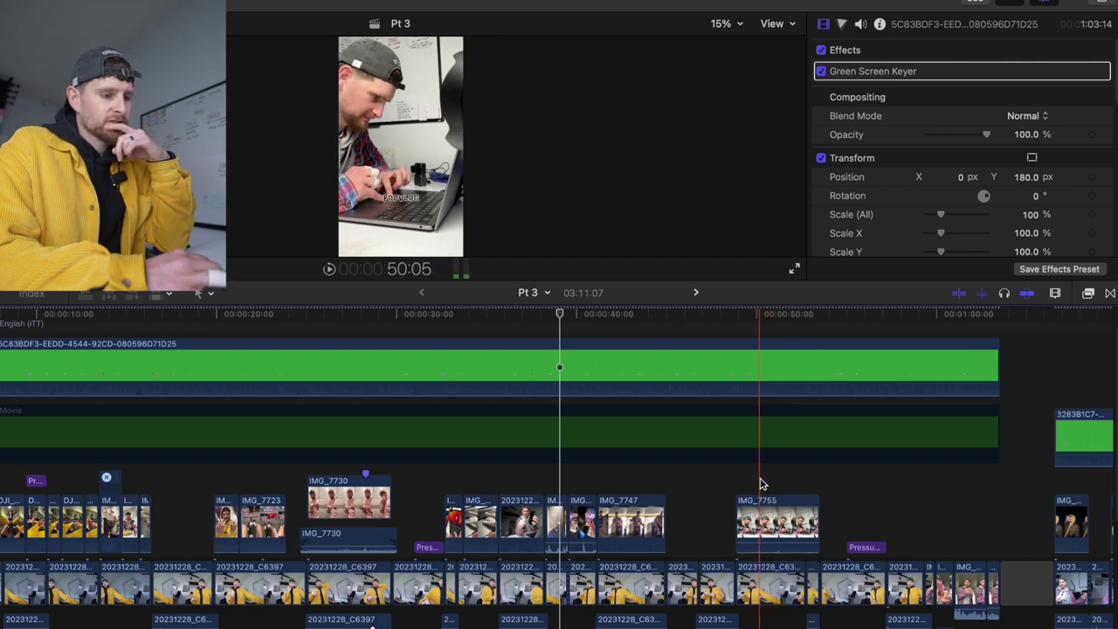
{"action": "left_click", "coordinate": [760, 521]}
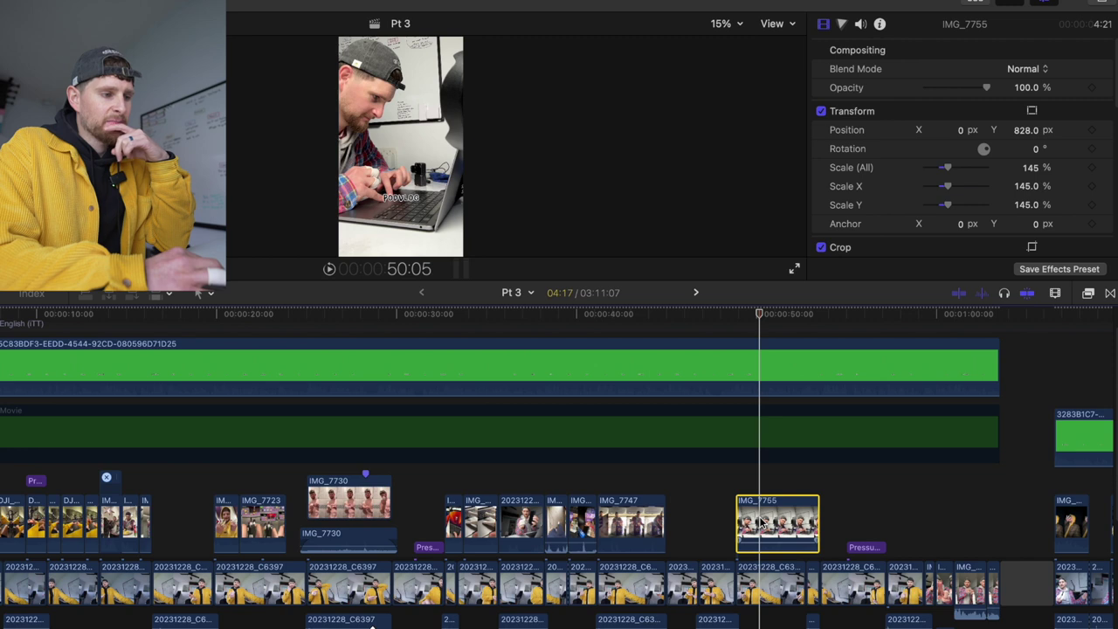
{"action": "left_click", "coordinate": [1026, 130]}
{"action": "type", "text": "0"}
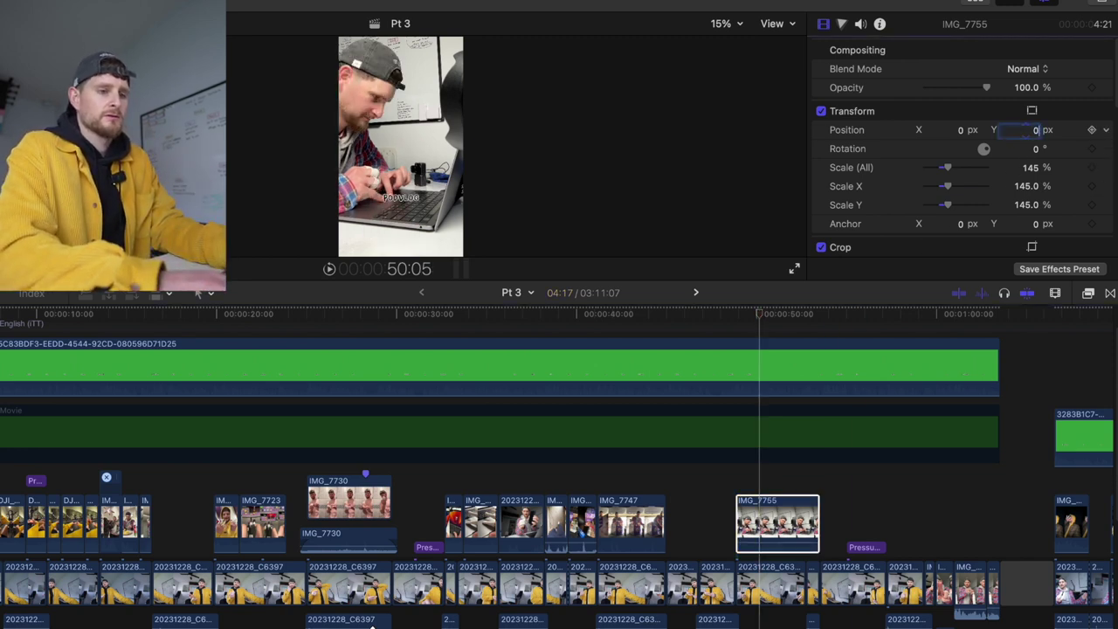
{"action": "key", "text": "Tab"}
{"action": "type", "text": "100"}
{"action": "key", "text": "Return"}
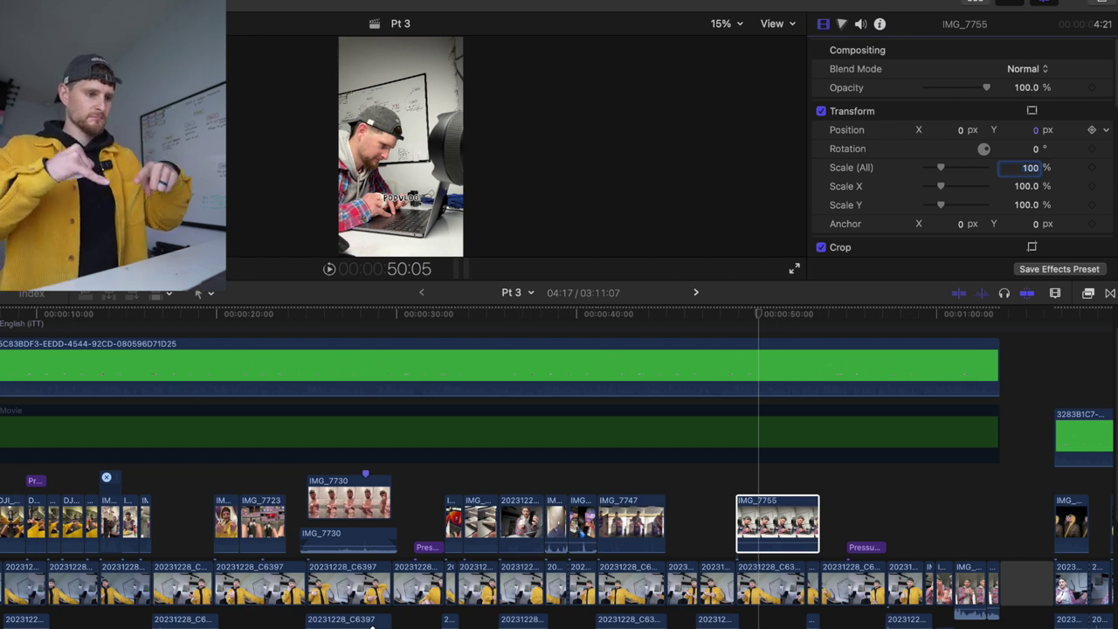
Restore the IMG_7755 clip's reframing with a scale of 145% and a Y position of 828 px.
{"action": "type", "text": "145"}
{"action": "key", "text": "Return"}
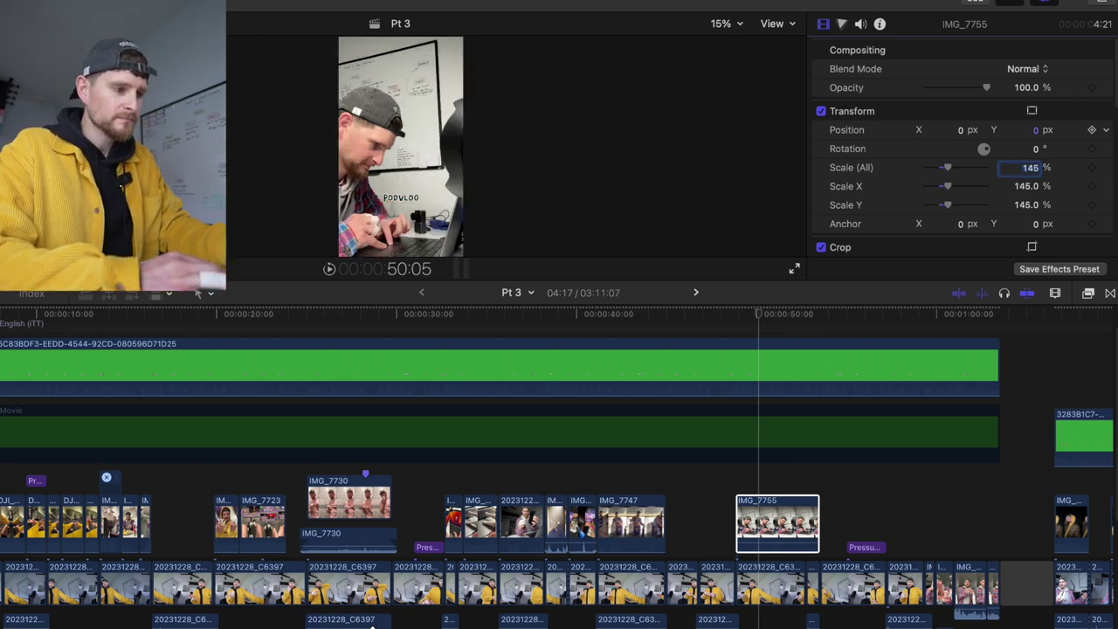
{"action": "left_click", "coordinate": [758, 462]}
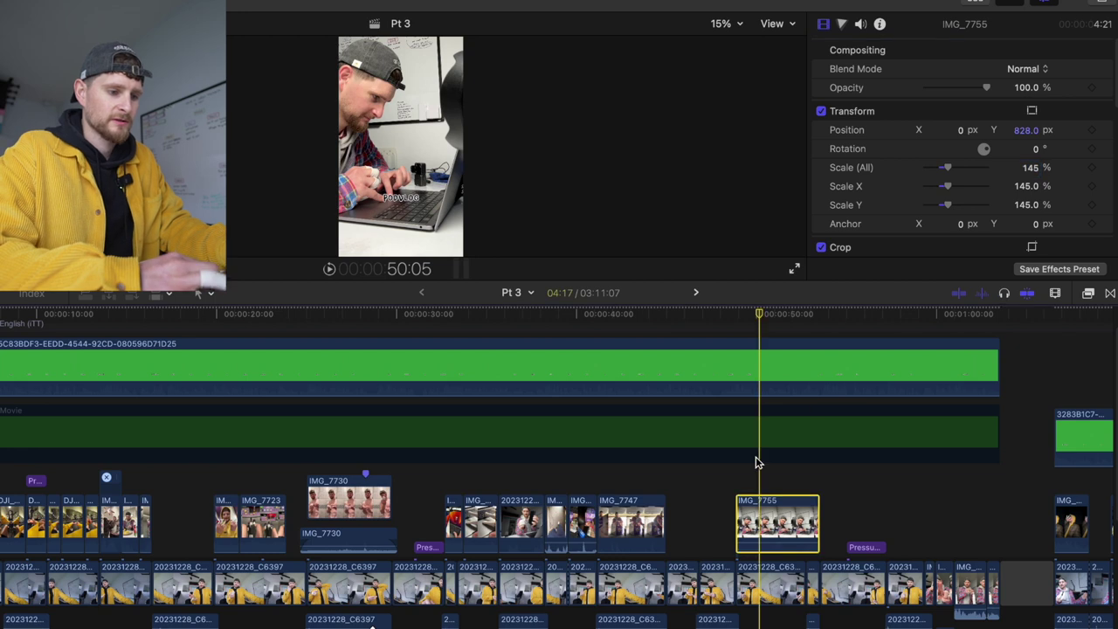
View the talking head over the channel page by placing the playhead at 58:08.
{"action": "scroll", "coordinate": [731, 464], "scroll_direction": "right", "scroll_amount": 3}
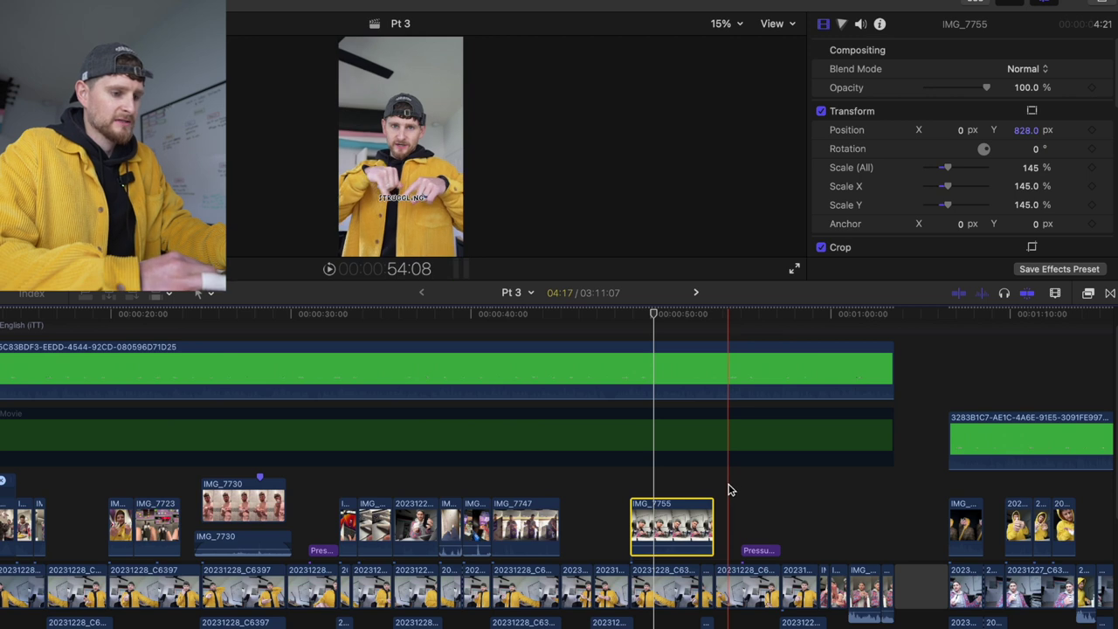
{"action": "left_click", "coordinate": [802, 498]}
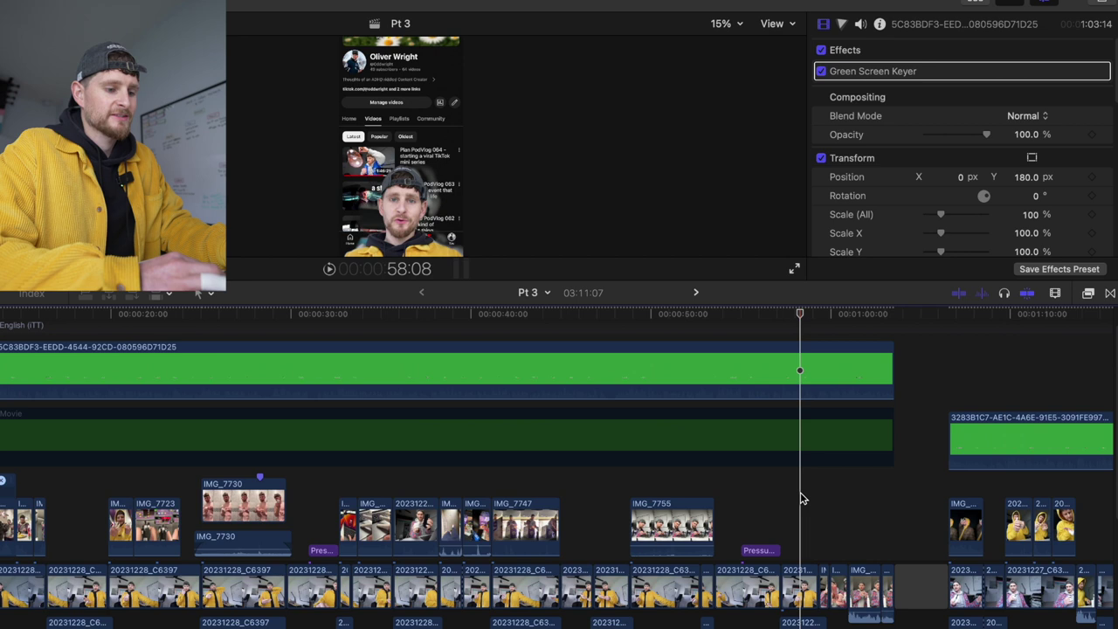